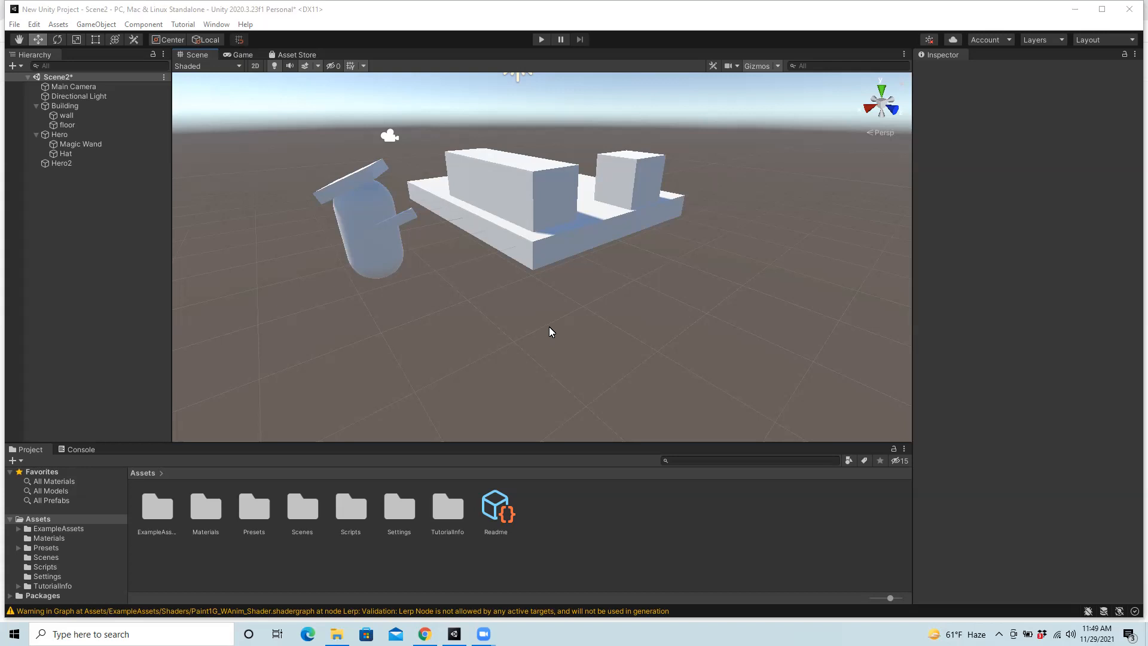
Create a folder named Prefabs in the project's Assets folder.
left_click(60, 135)
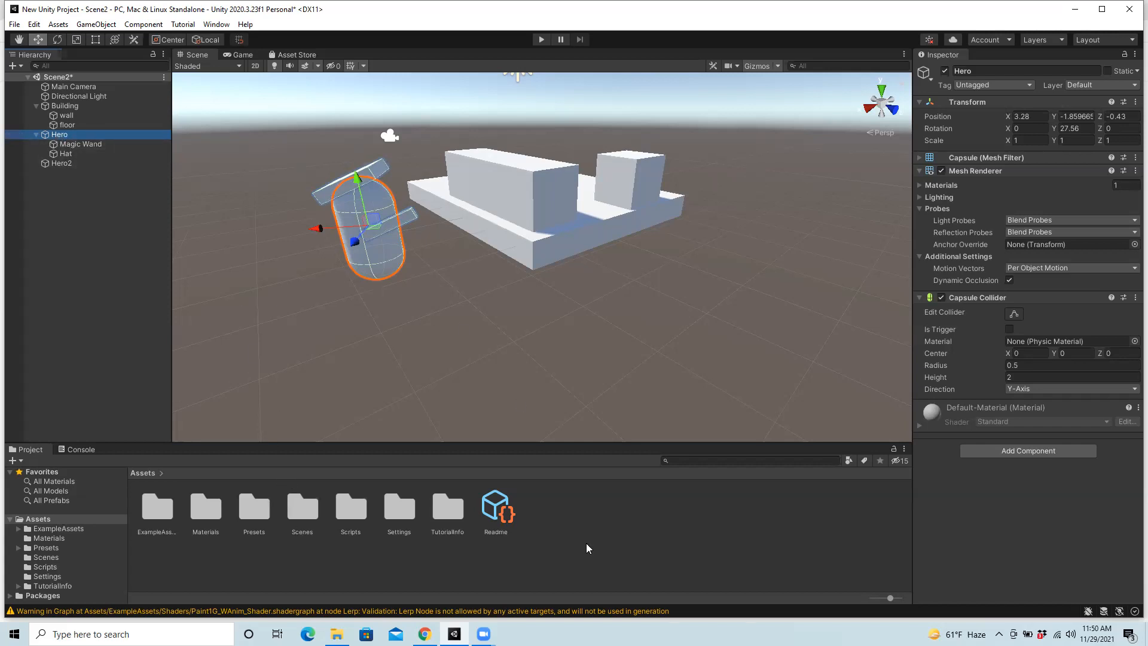
left_click(576, 512)
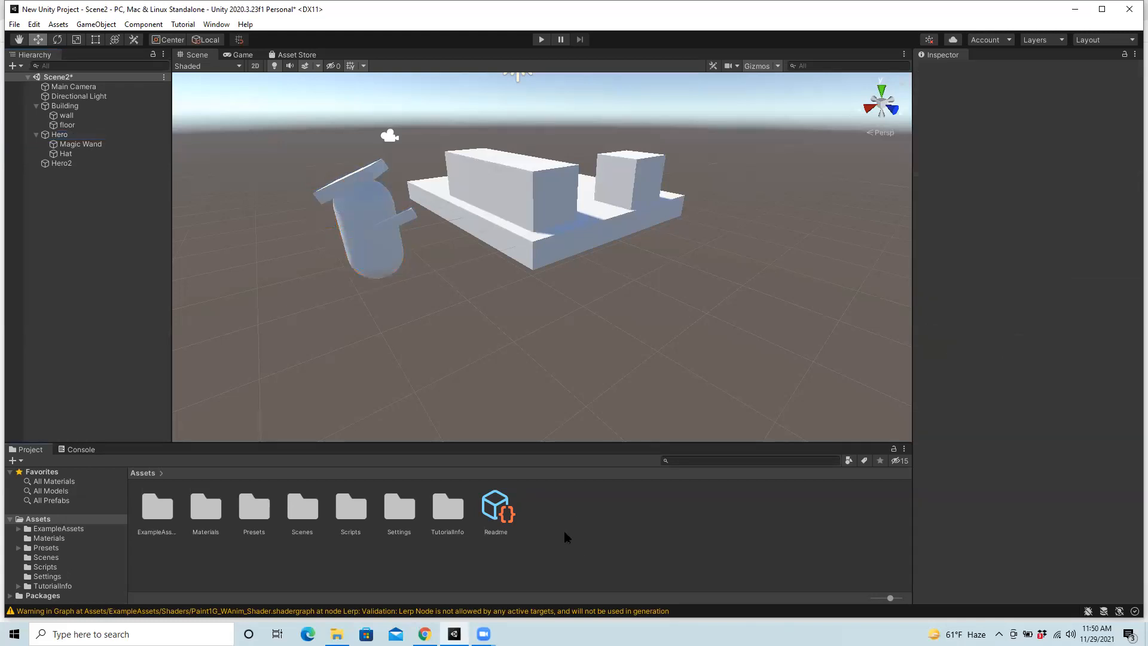
right_click(561, 513)
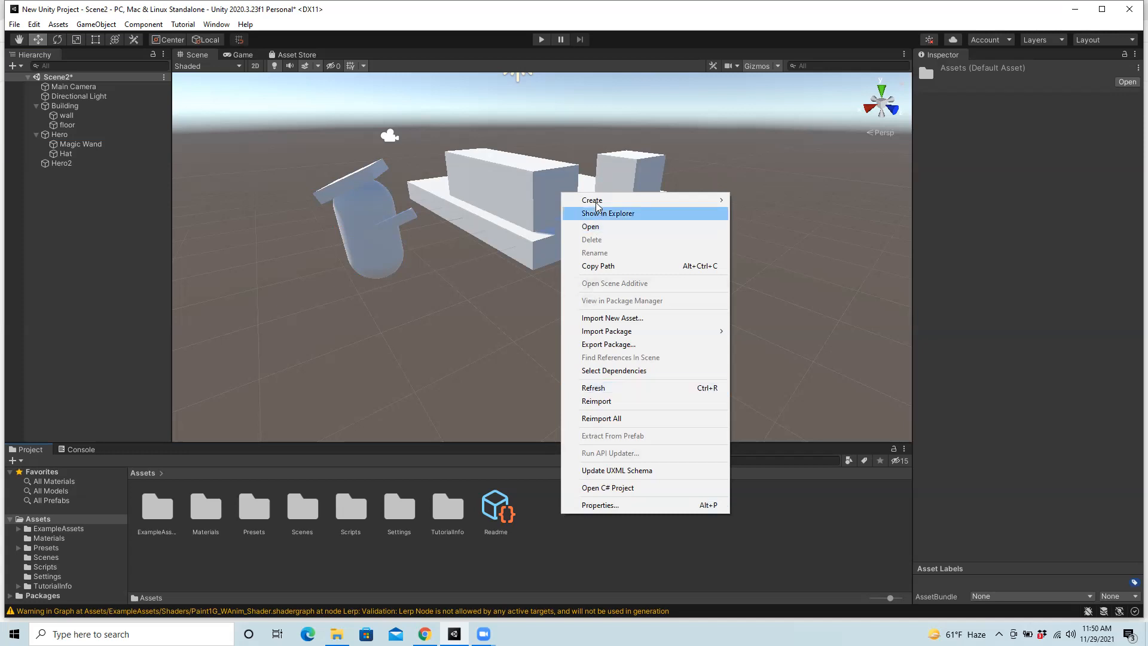
mouse_move(602, 205)
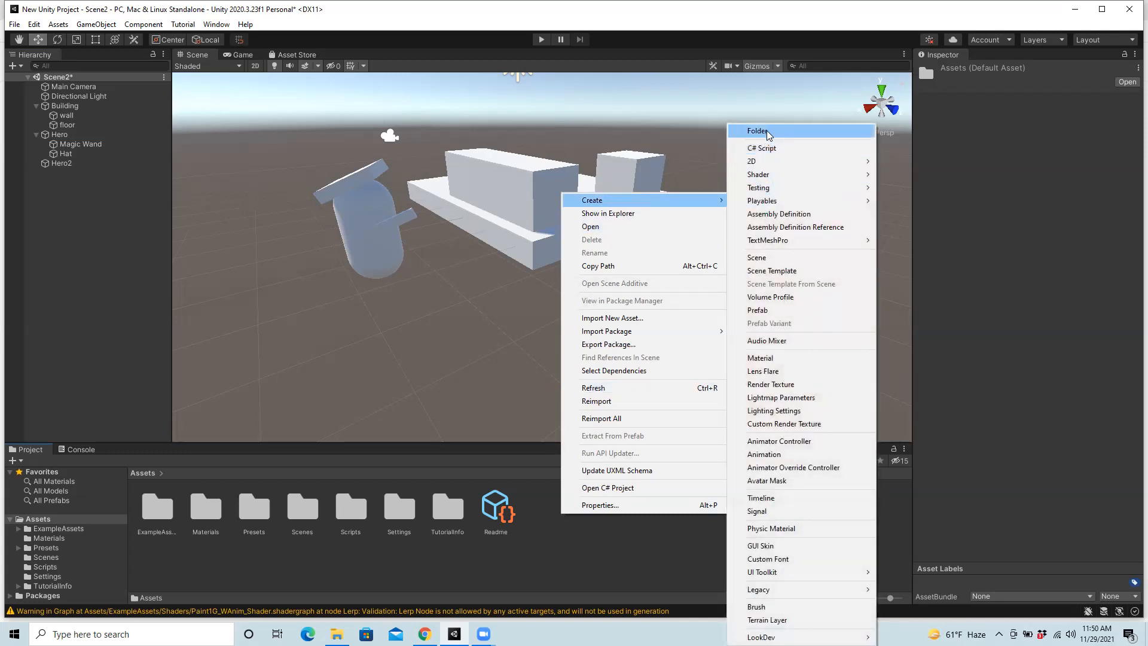
left_click(768, 130)
type("Prefabs")
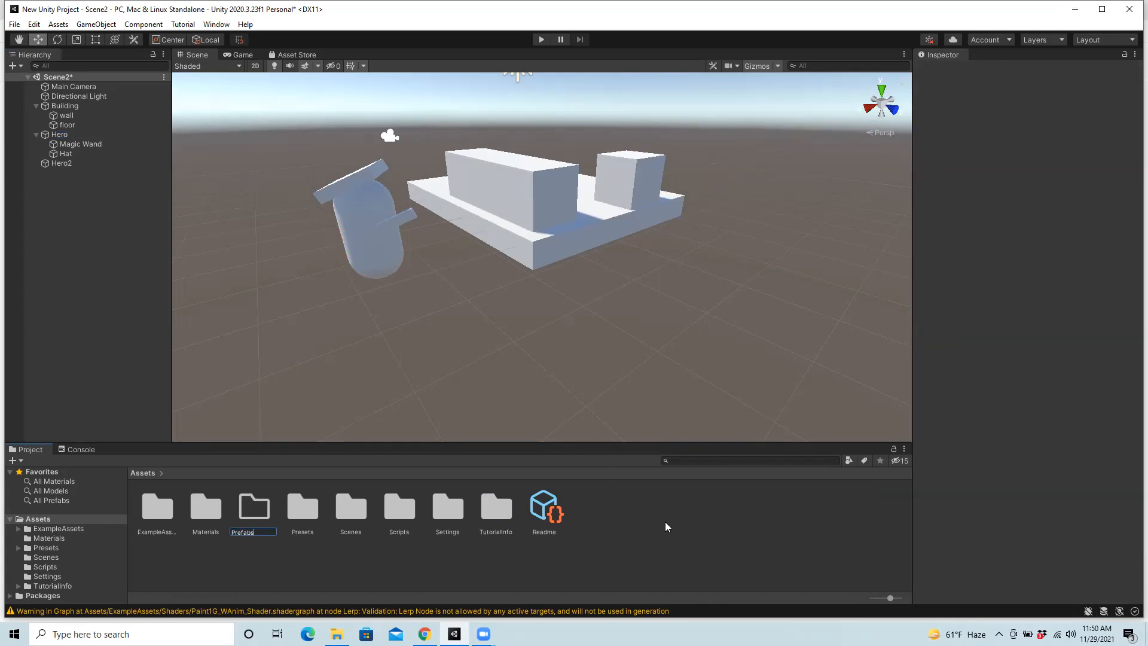
key("Return")
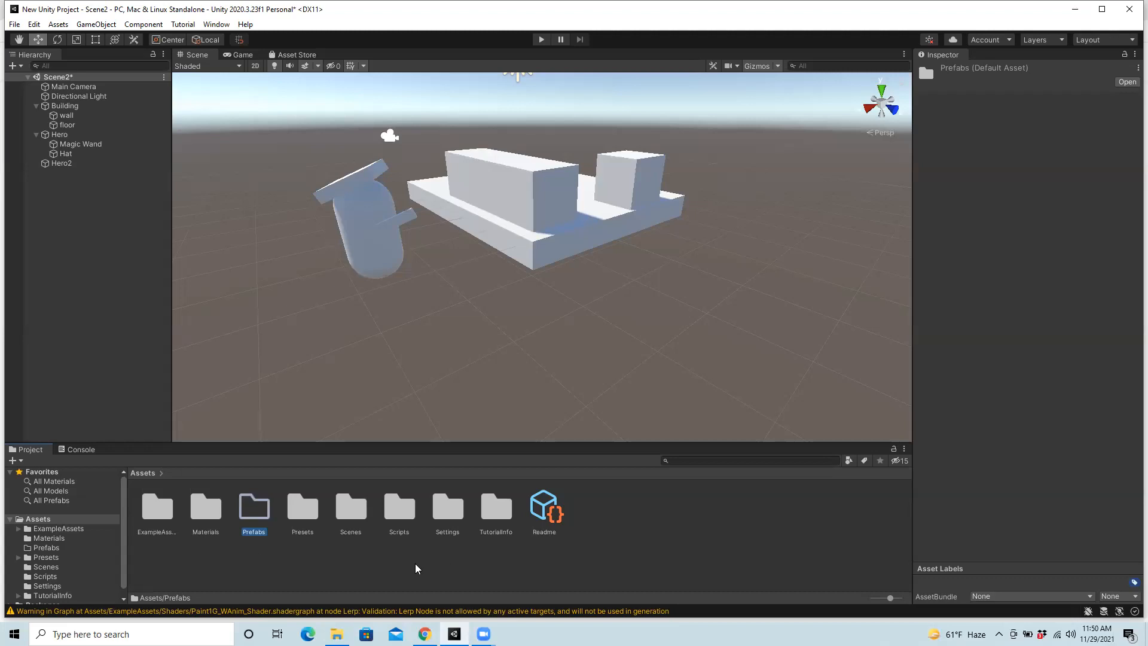
Turn the Hero object from the scene into a prefab stored in the Prefabs folder, and view that folder's contents.
left_click(60, 135)
left_click_drag(62, 136, 255, 513)
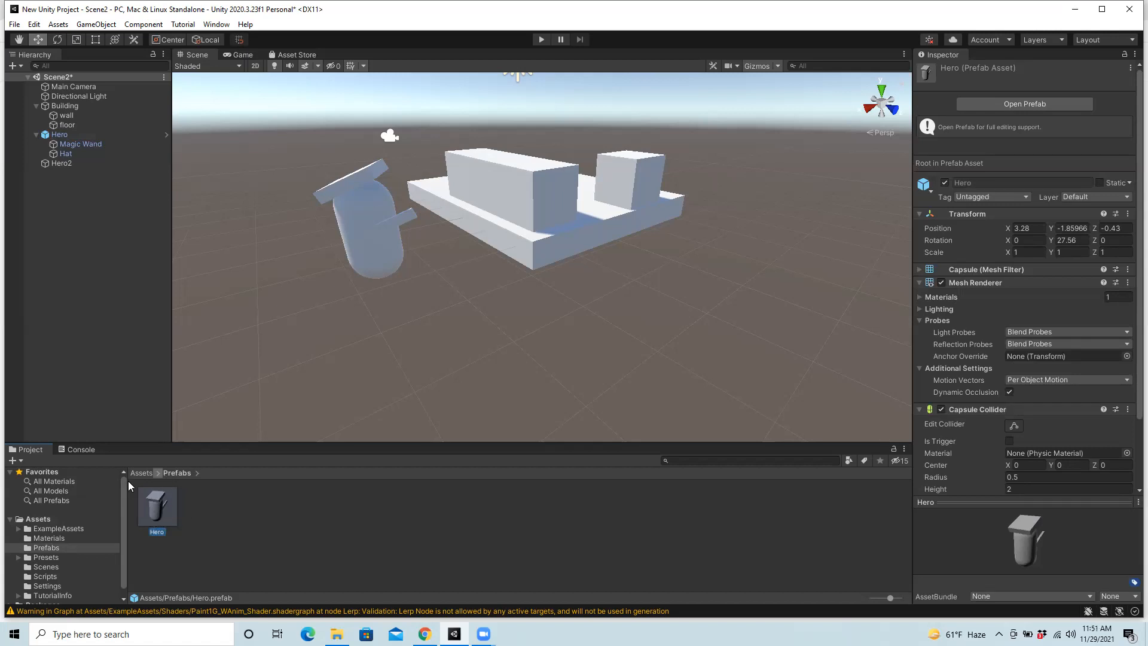
left_click(141, 474)
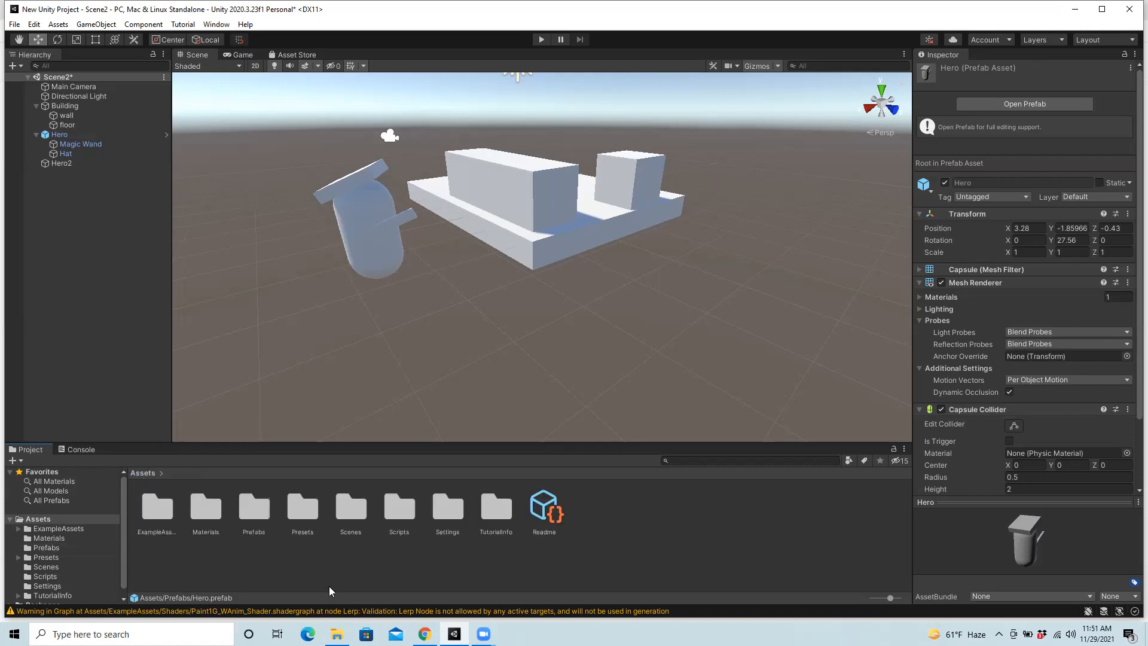
double_click(251, 509)
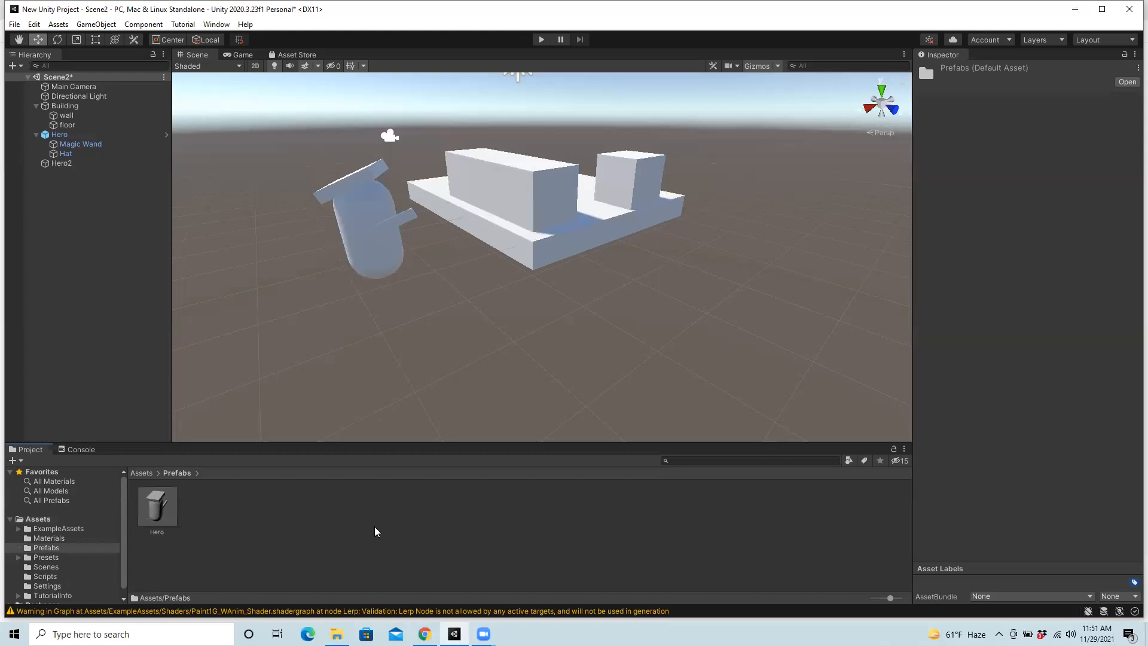
Turn the Building object from the scene into a prefab in the Prefabs folder.
left_click(66, 107)
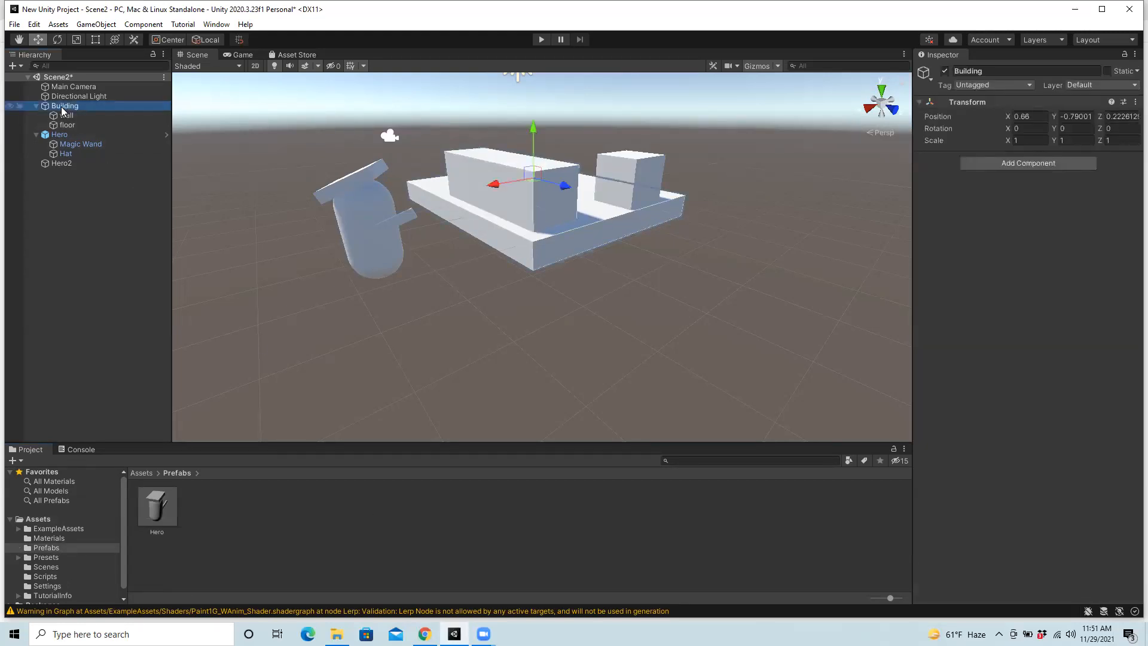
left_click_drag(65, 108, 241, 524)
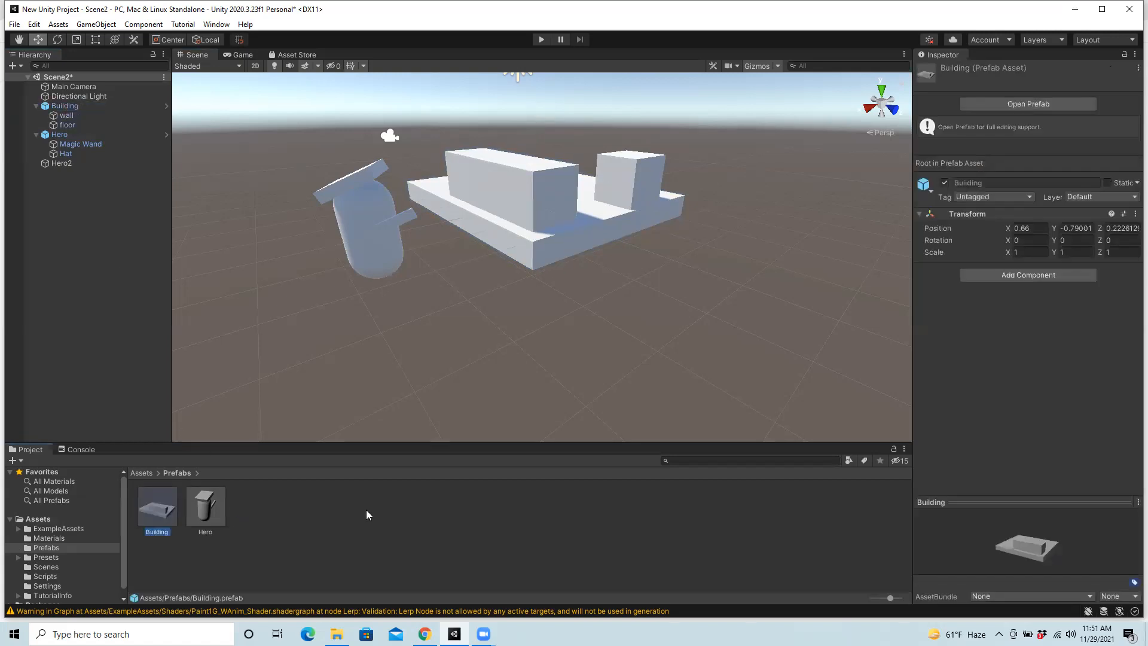
left_click(350, 526)
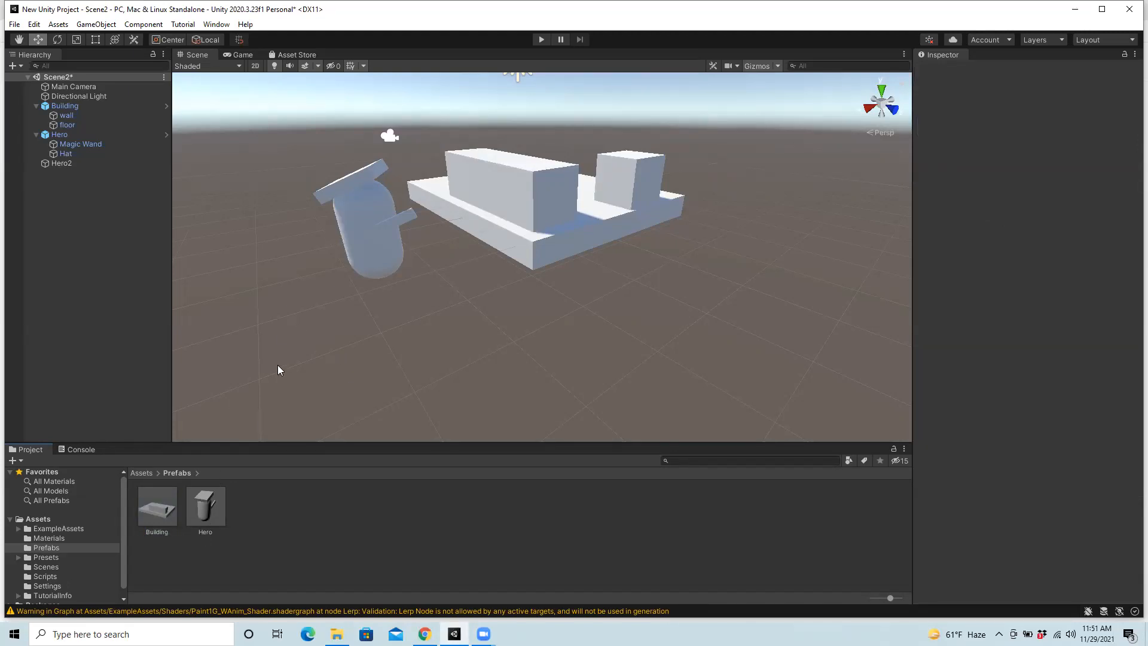
Place six instances of the Hero prefab in the scene around the building and the original Hero.
left_click_drag(203, 503, 283, 298)
left_click_drag(332, 404, 441, 312)
left_click_drag(218, 507, 742, 229)
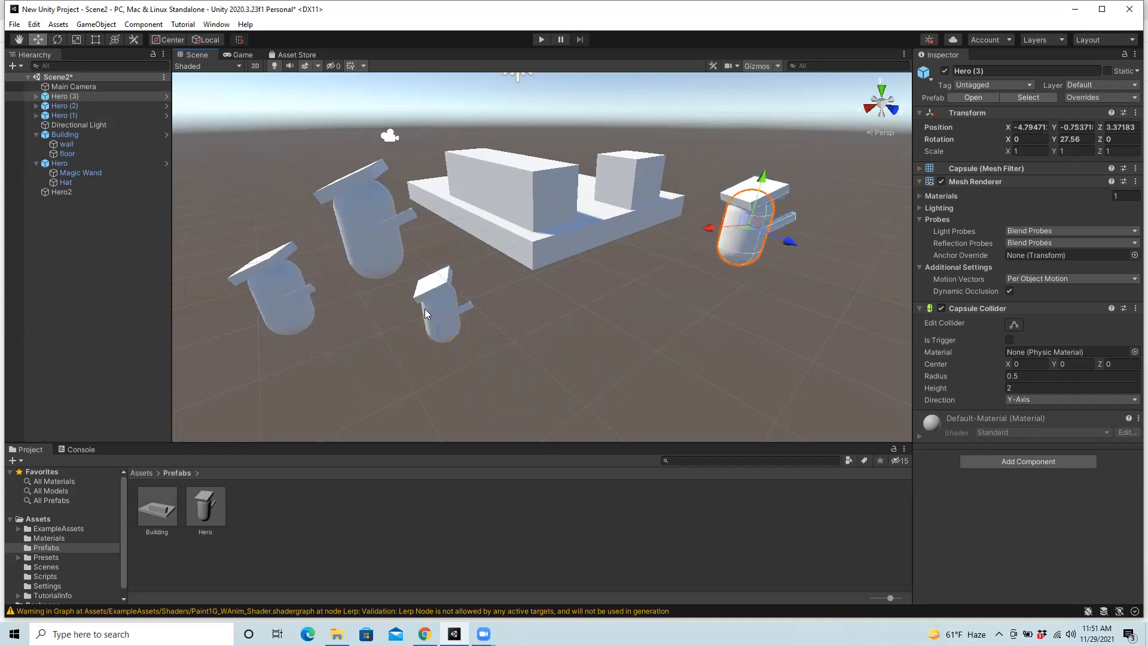
left_click_drag(204, 506, 372, 376)
left_click_drag(205, 507, 625, 349)
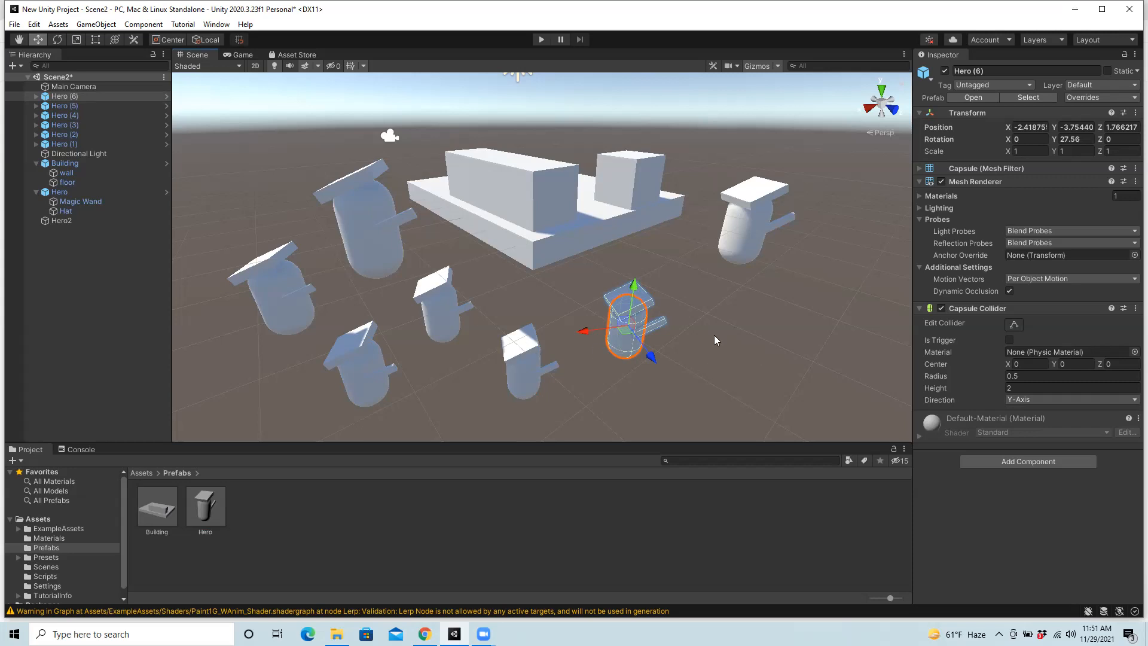
Return to the Assets folder and examine the child objects of the Hero (1) and Hero (2) instances.
left_click(141, 473)
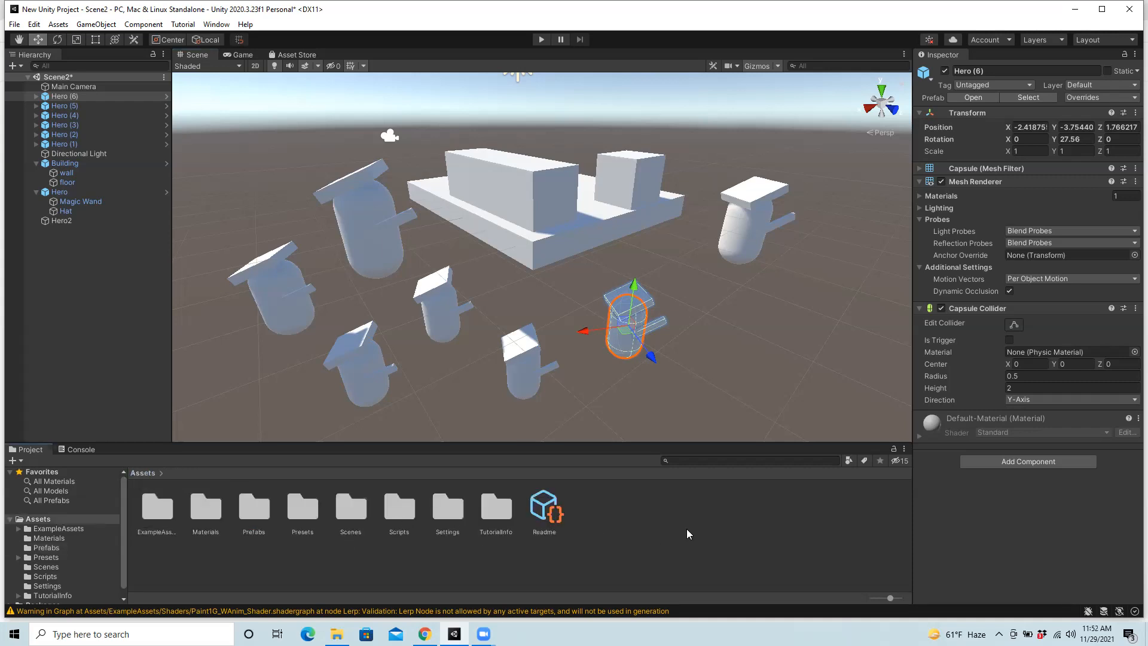
left_click(663, 534)
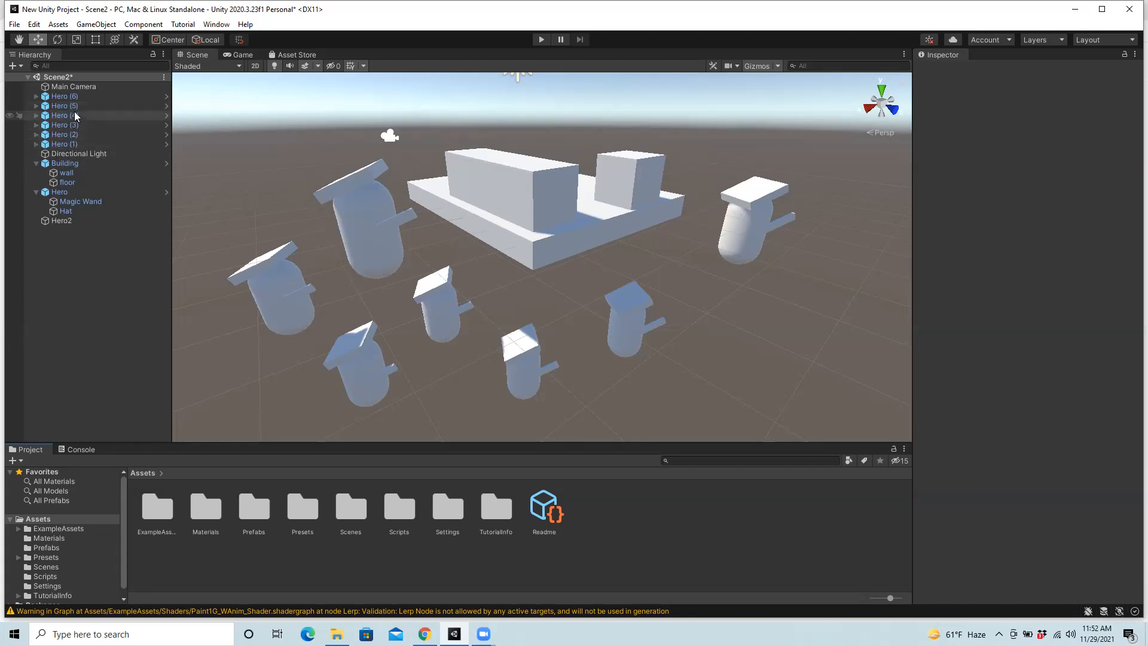
left_click(36, 145)
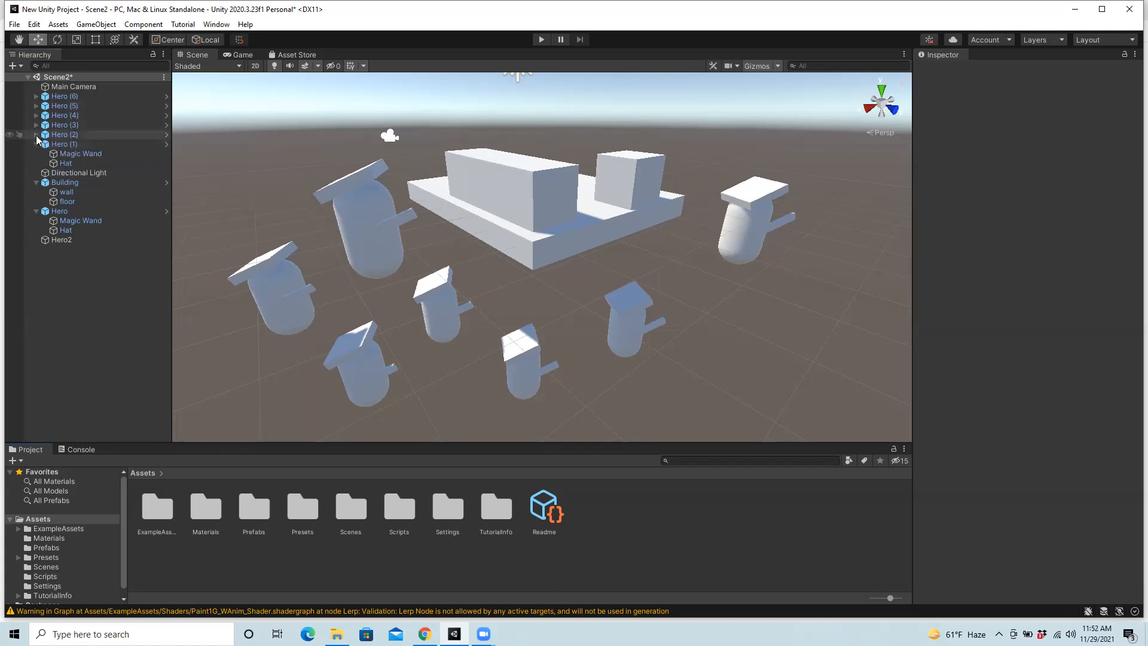
left_click(36, 135)
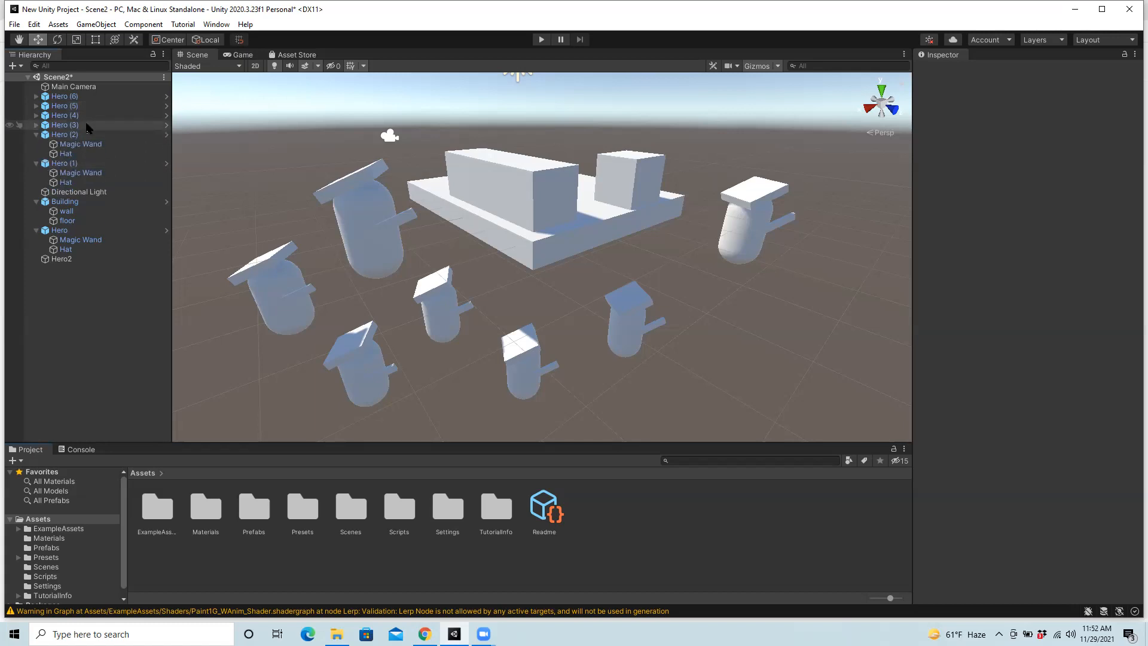
left_click(35, 134)
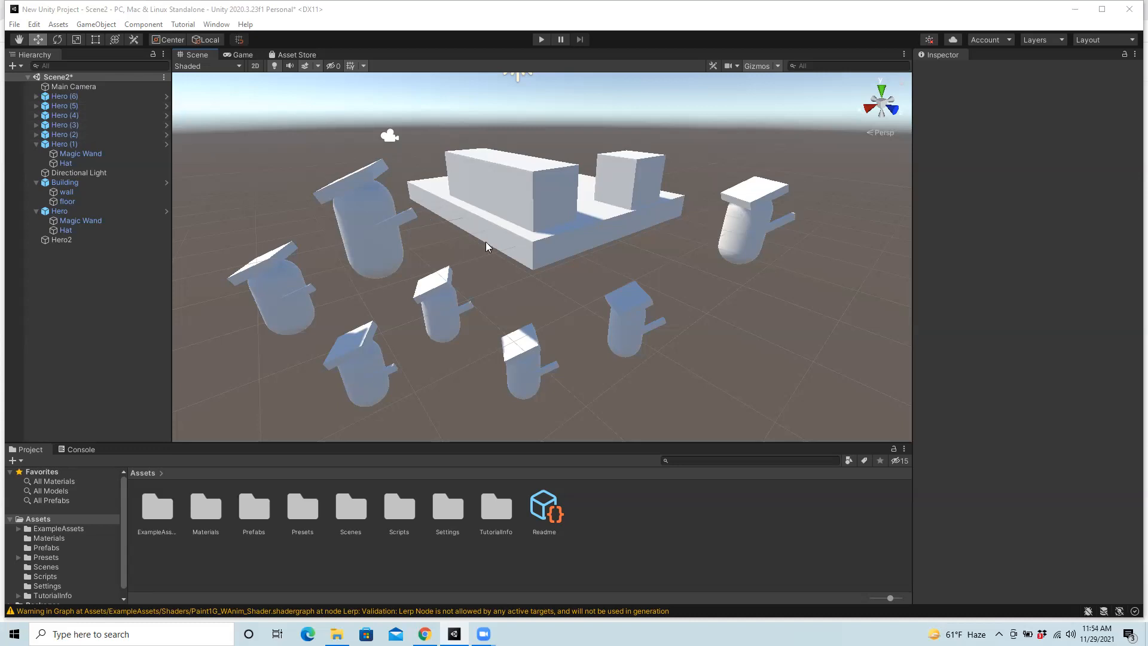
Compare the Inspector properties of the Hero (3) prefab instance with those of the ordinary Hero2 cube.
left_click(744, 233)
left_click(745, 237)
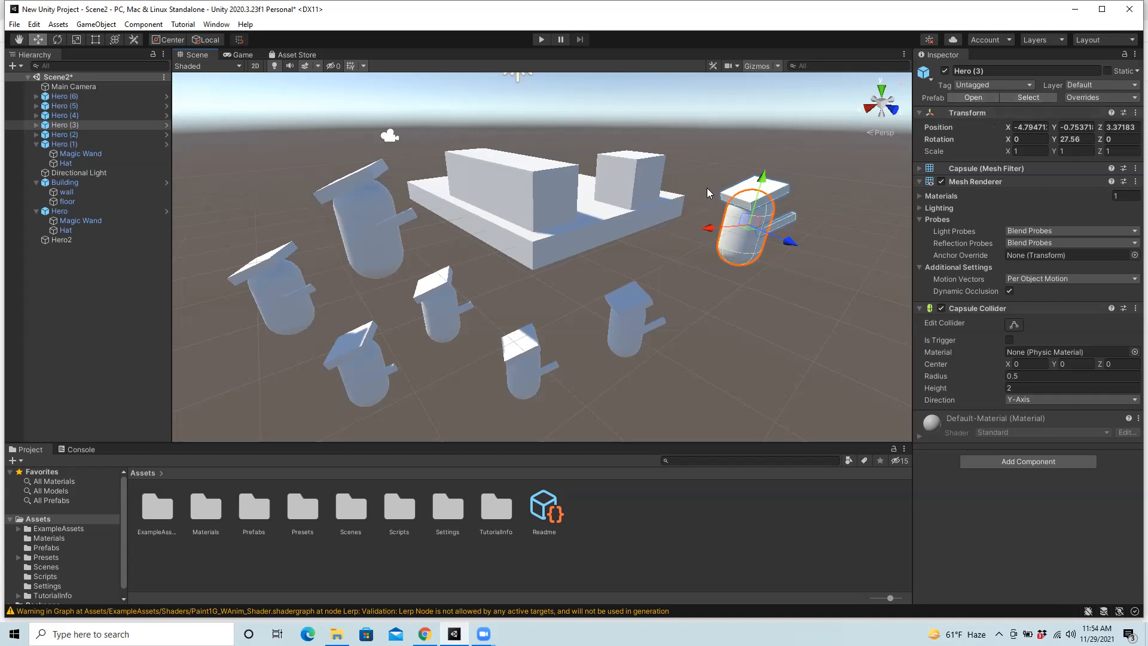
left_click(645, 178)
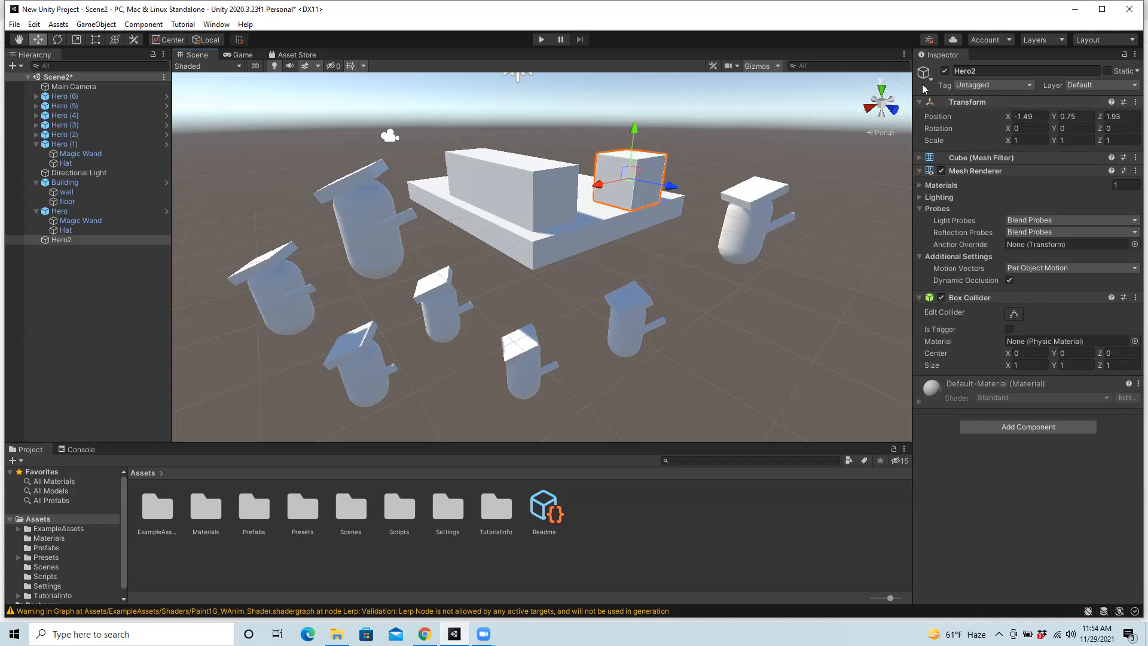
left_click(741, 228)
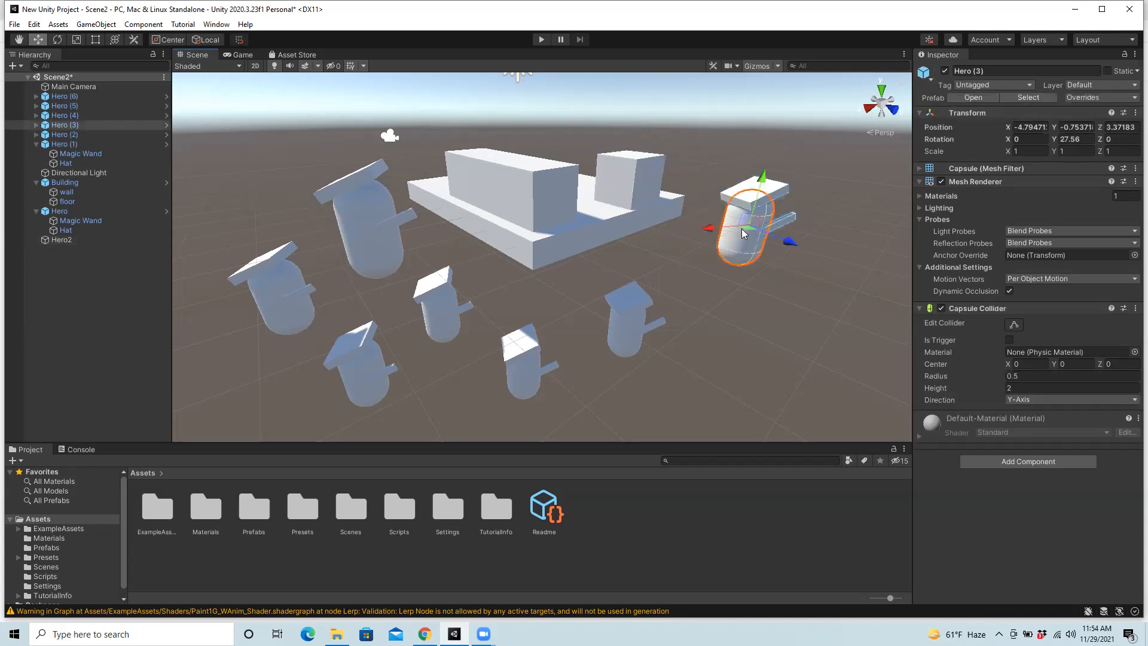
left_click(635, 178)
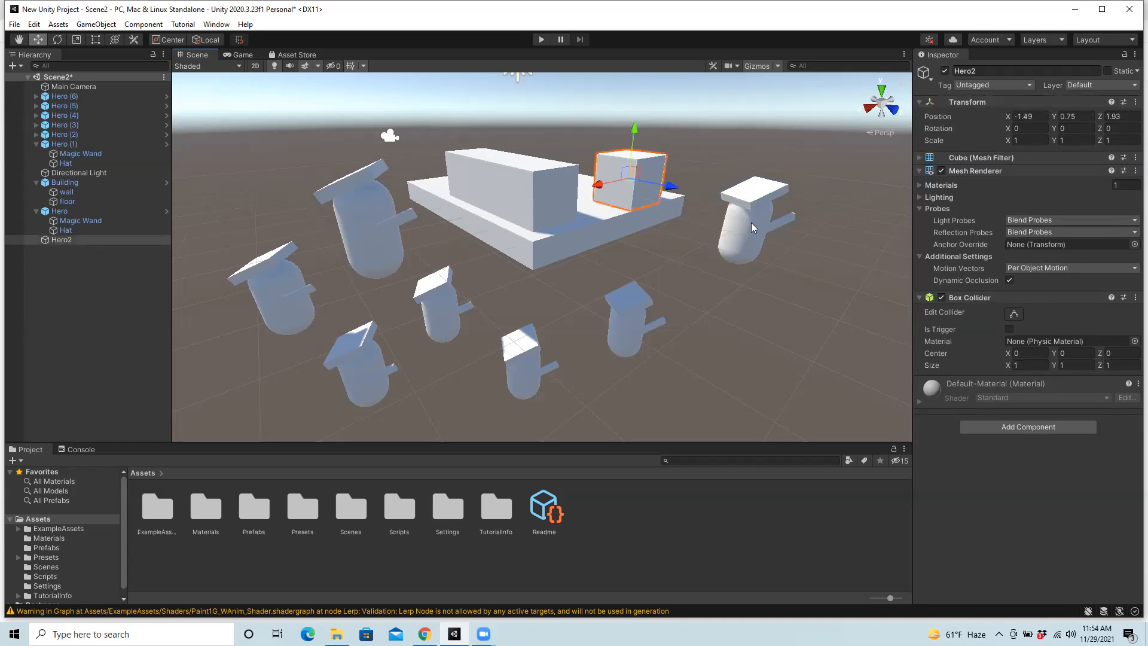
left_click(751, 222)
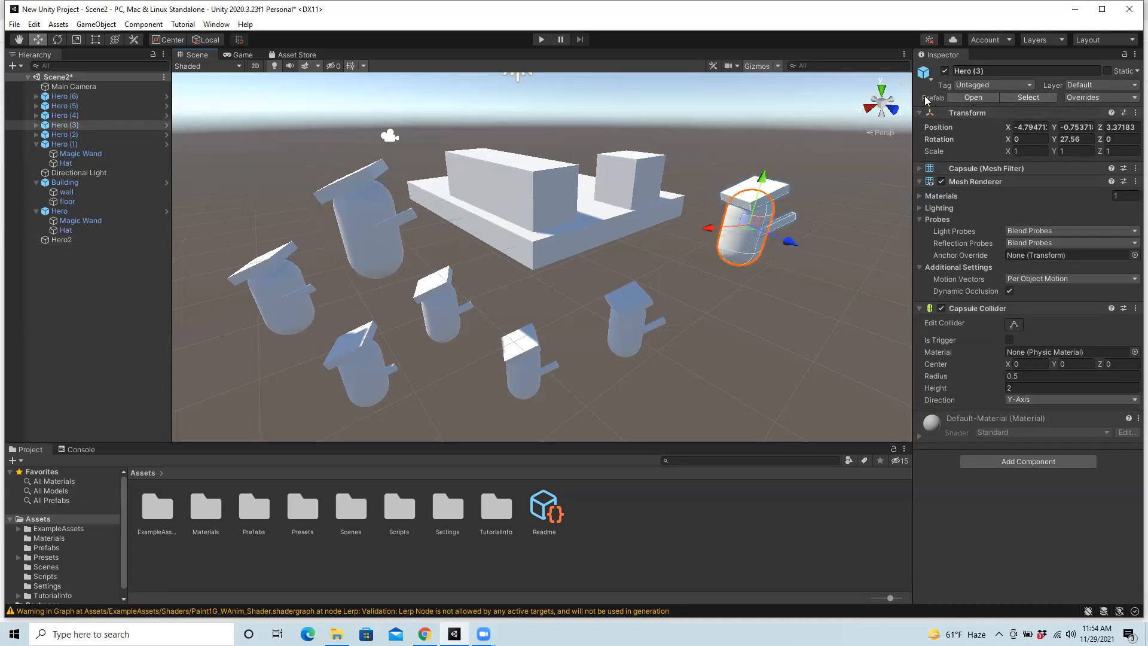
left_click(646, 188)
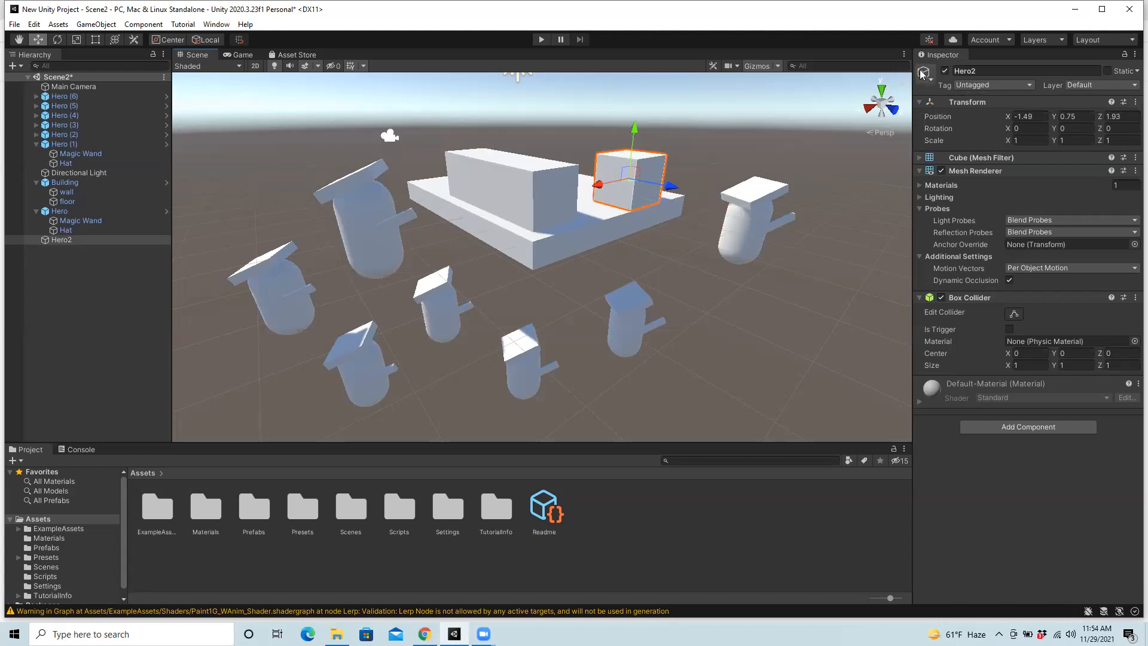
left_click(743, 226)
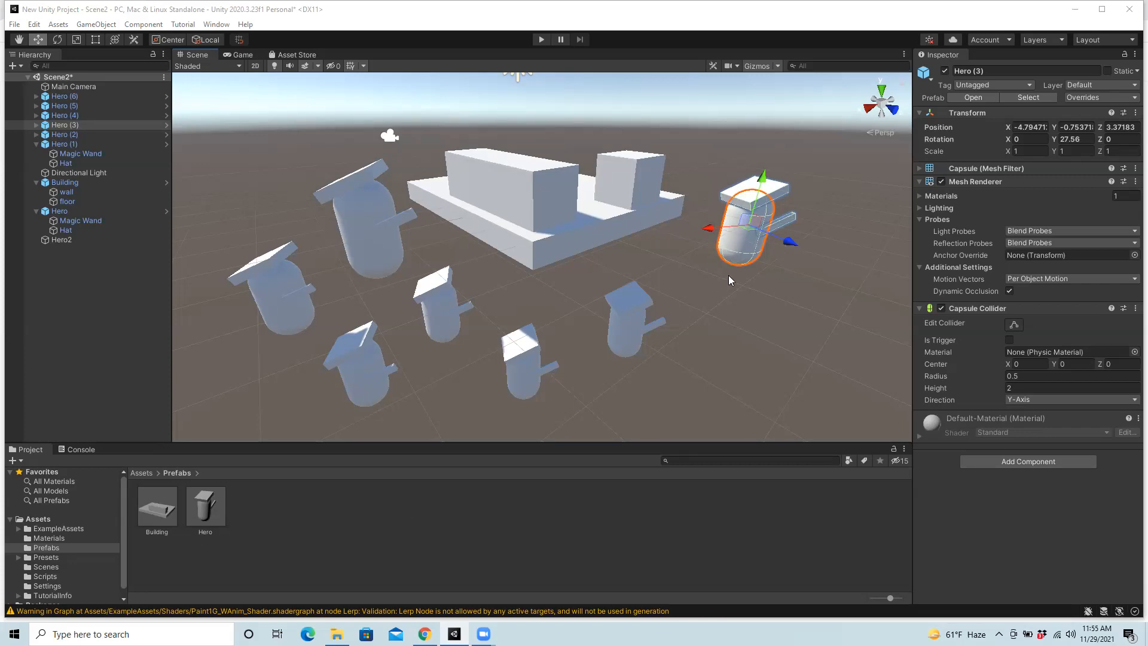
Locate the source prefab asset of the Hero (6) and Hero (2) instances in the project.
left_click(630, 302)
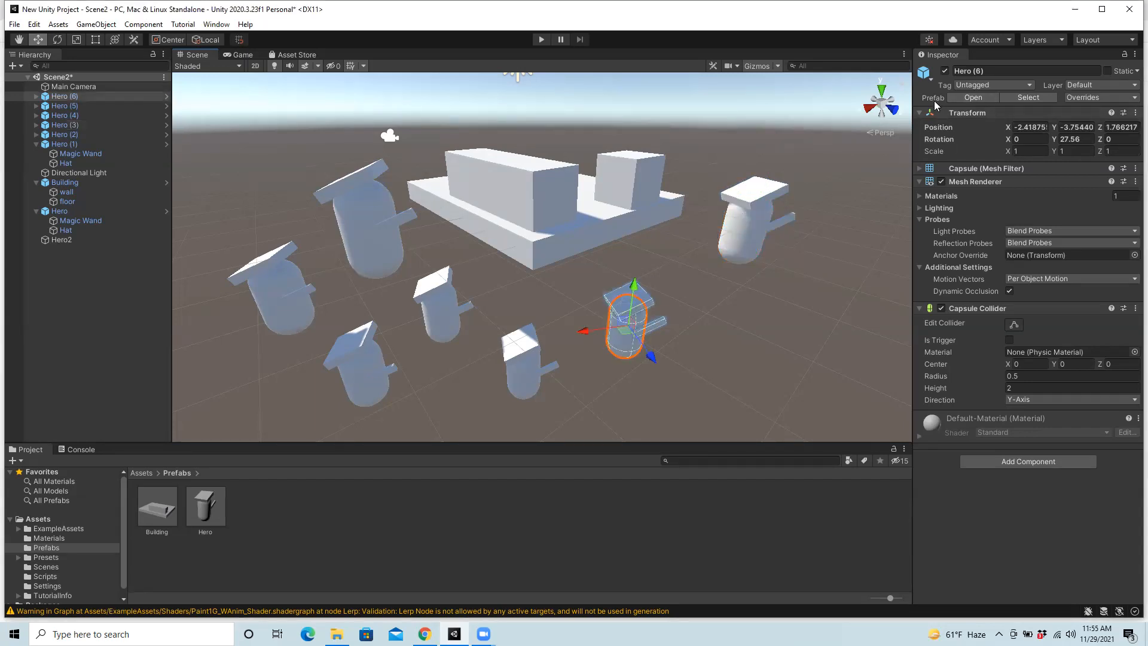
left_click(1033, 97)
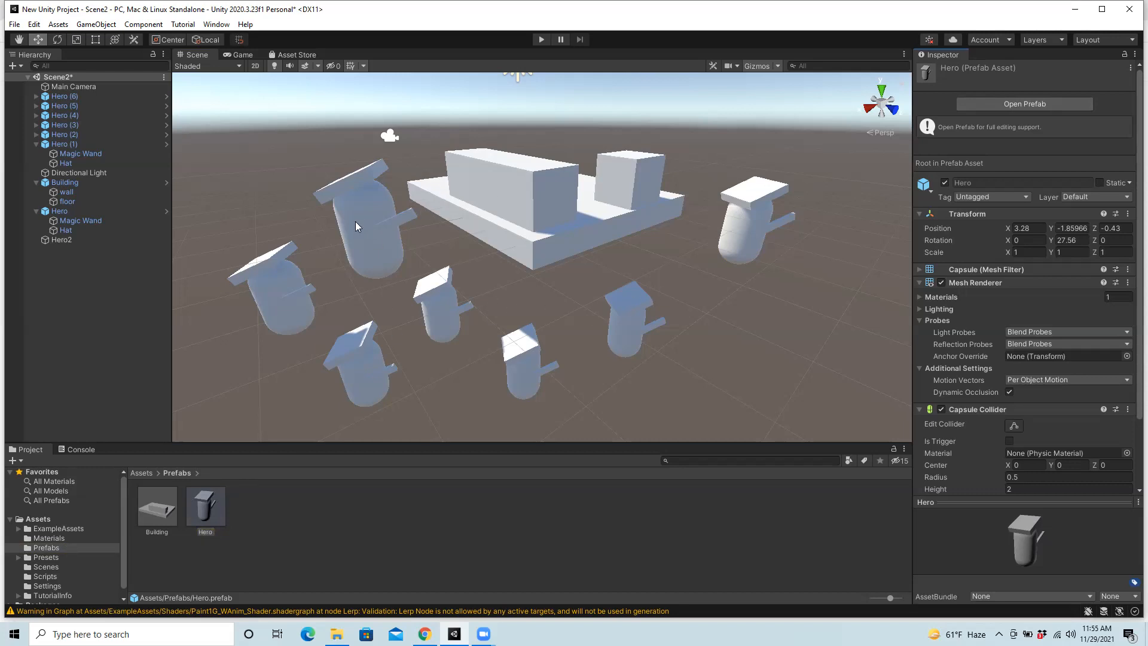
left_click(441, 316)
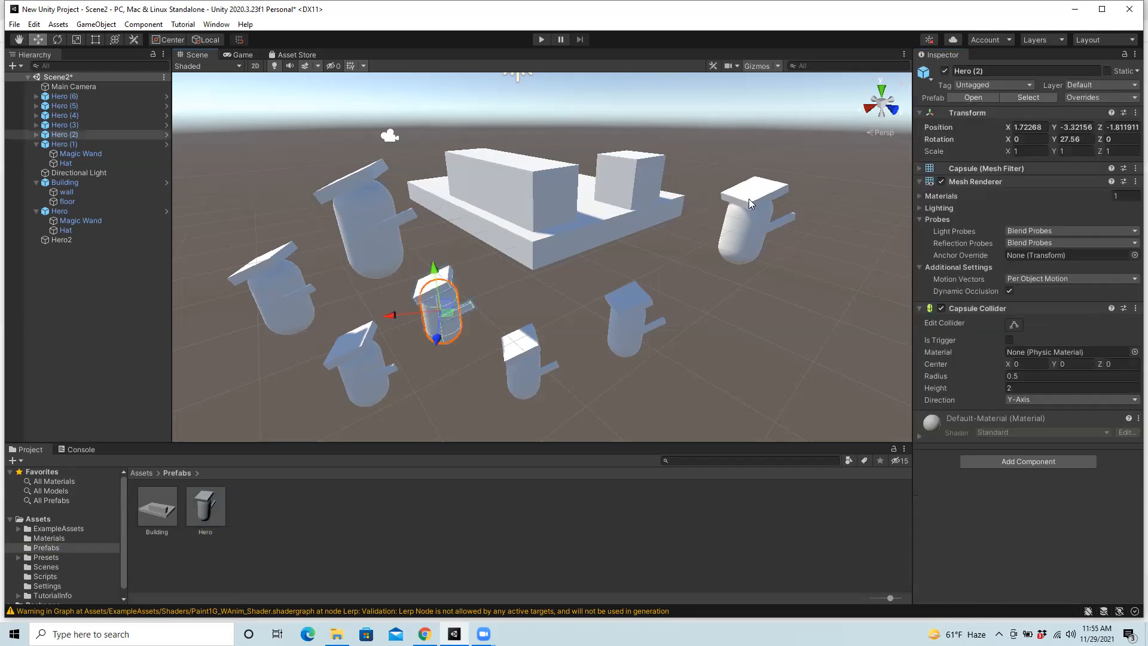
left_click(1026, 97)
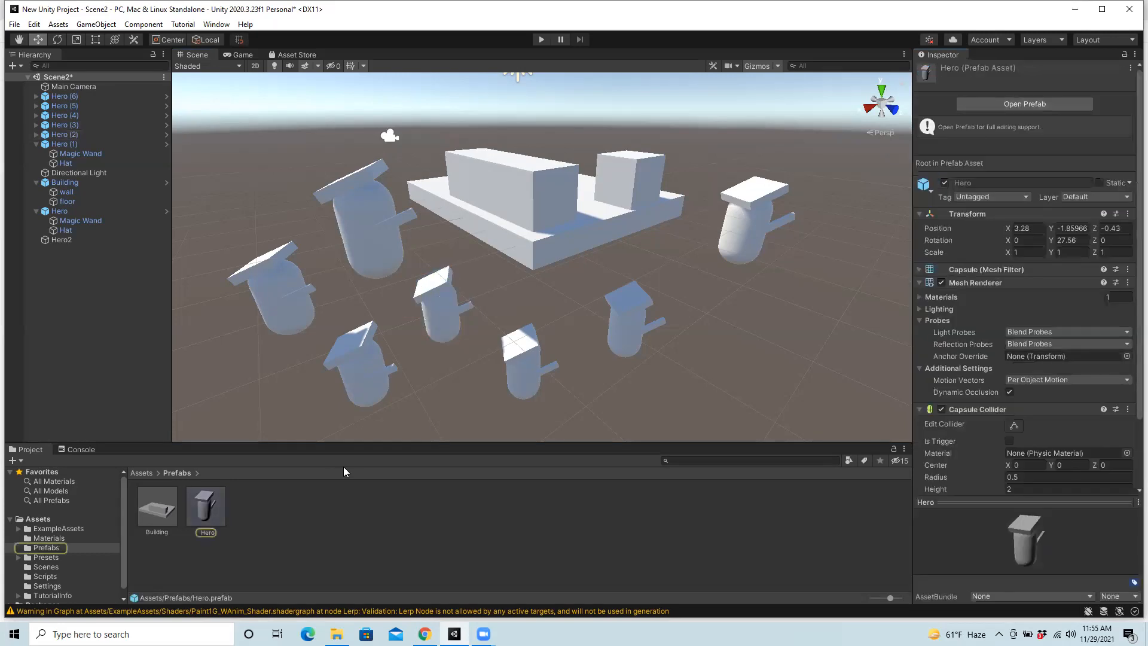
Place another Hero prefab instance in the scene's left foreground, below the leftmost hero.
left_click_drag(207, 503, 253, 383)
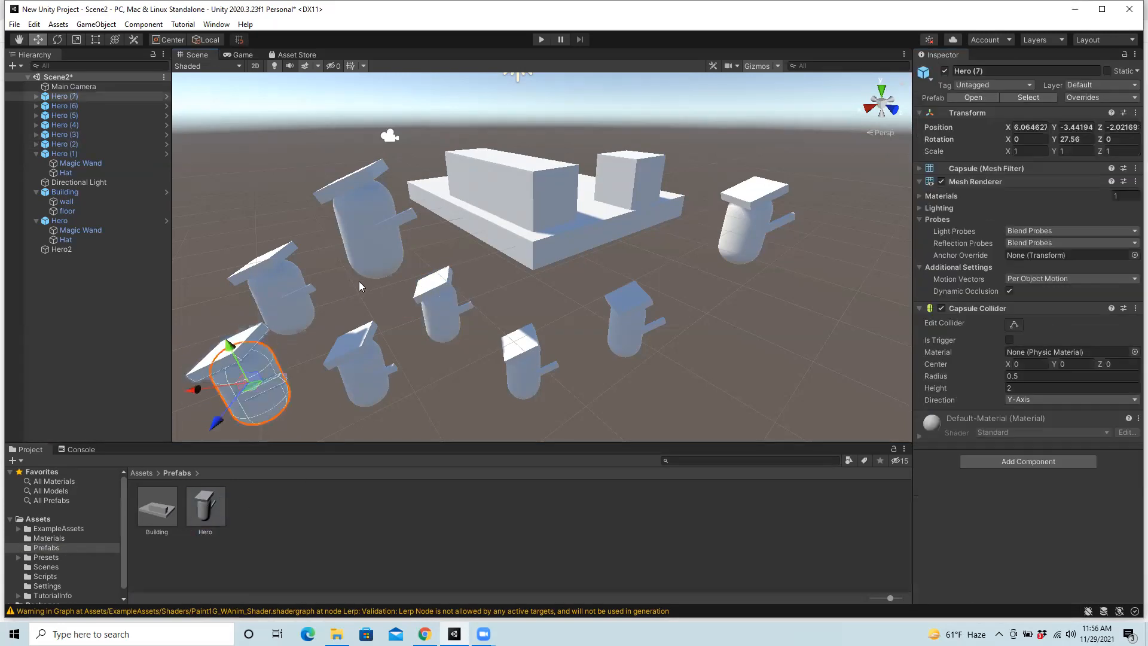
left_click(739, 322)
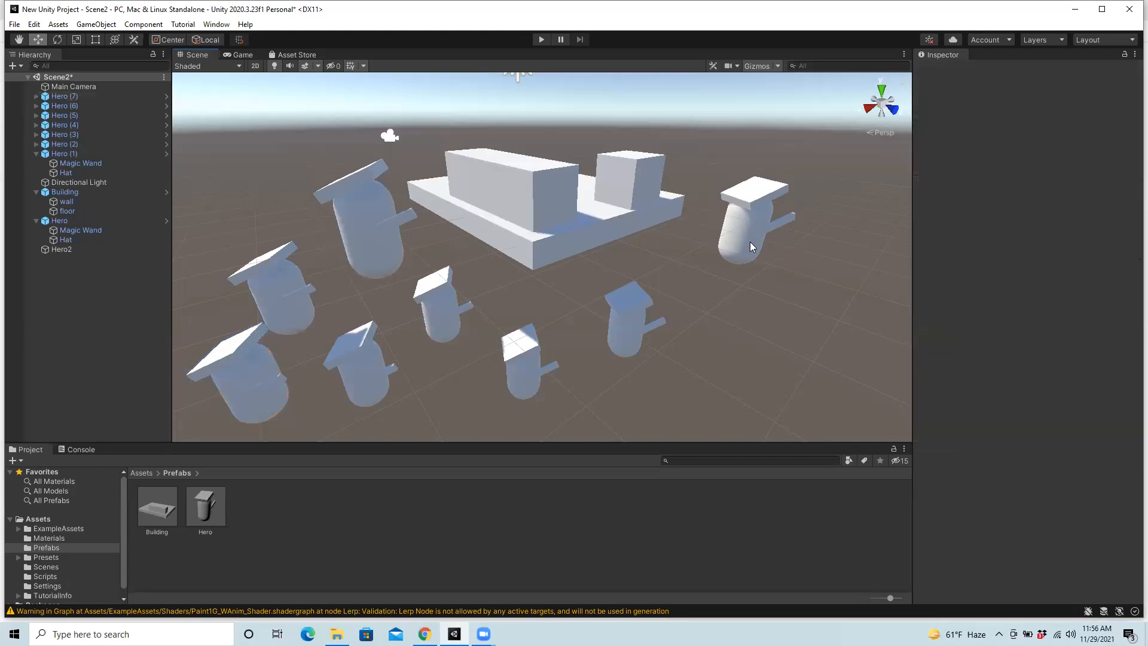
left_click(753, 239)
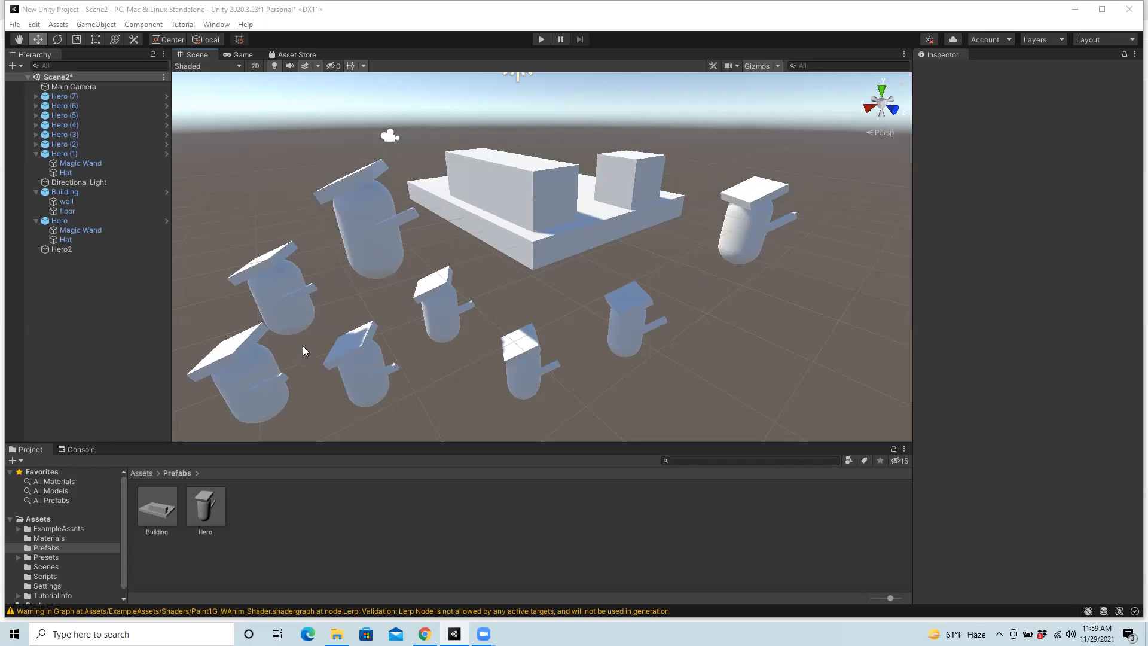
Open the Hero prefab for editing in context from the original Hero instance in the scene.
left_click(373, 257)
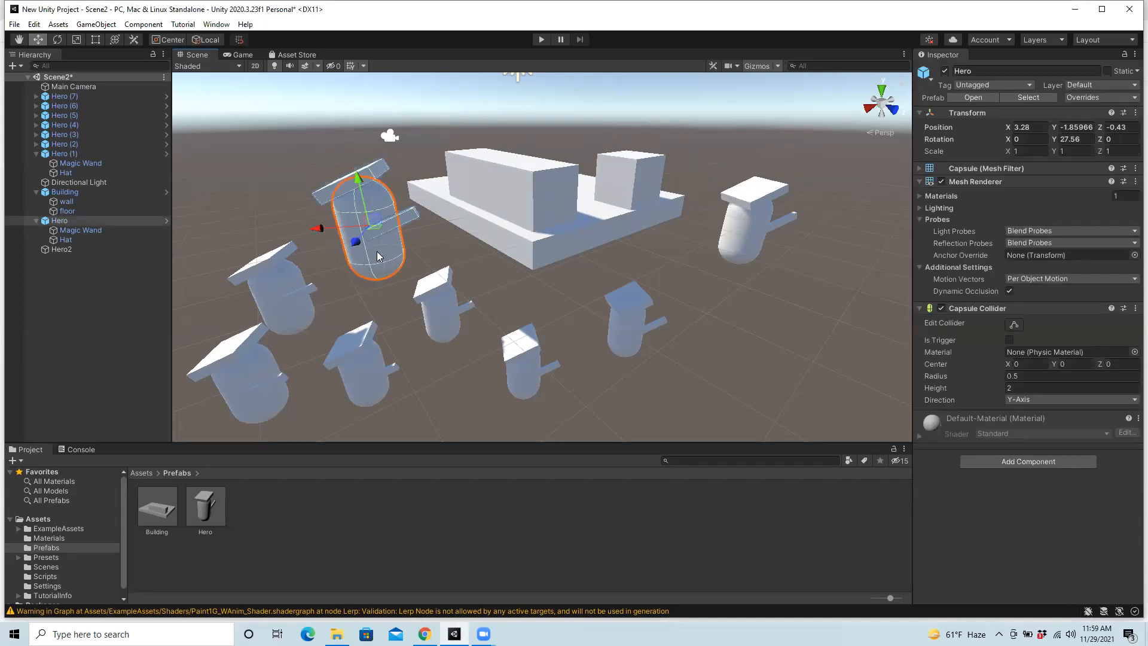
left_click(967, 96)
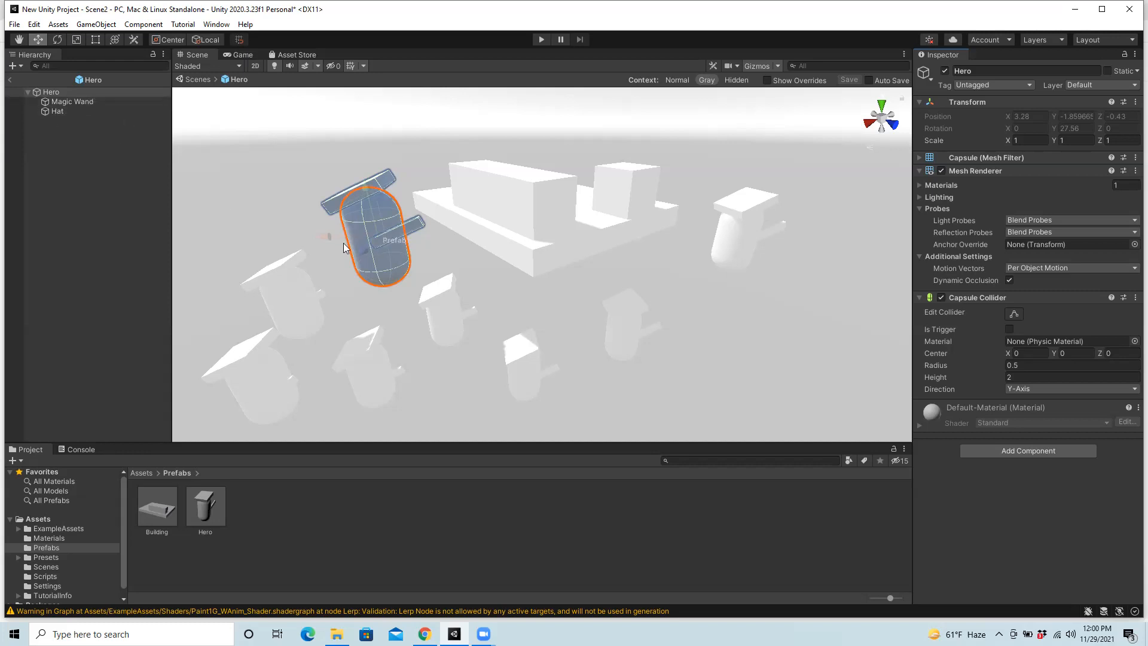
Add a cube to the Hero prefab and move it against the hero's lower body, at about X -0.42, Z -0.65.
left_click(456, 256)
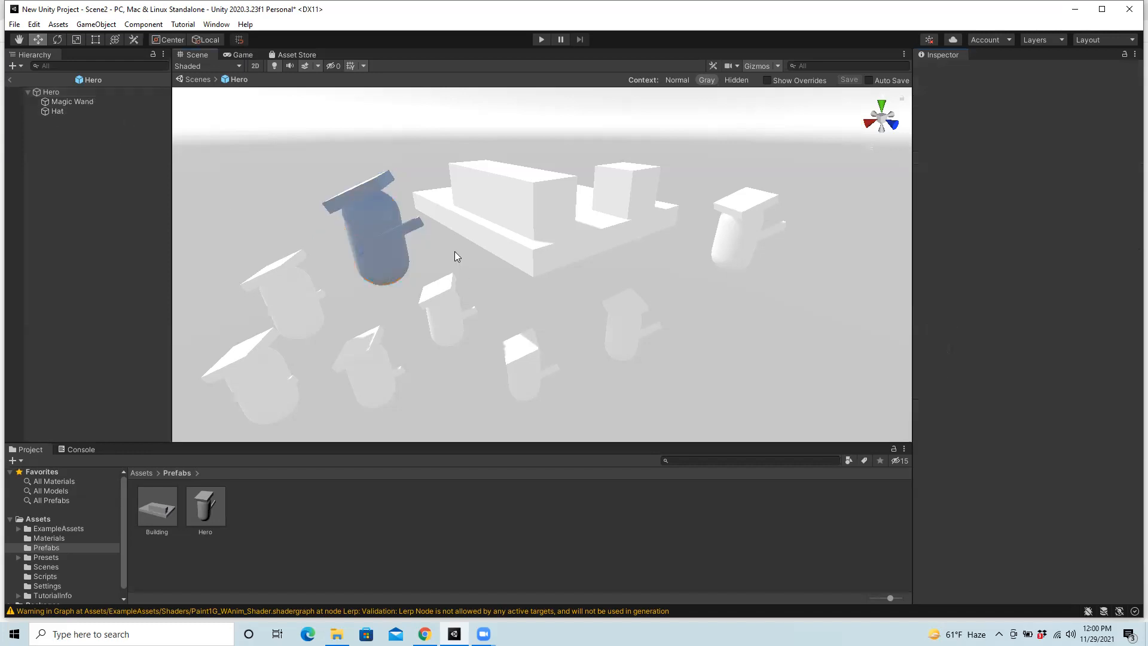
left_click(102, 25)
mouse_move(146, 79)
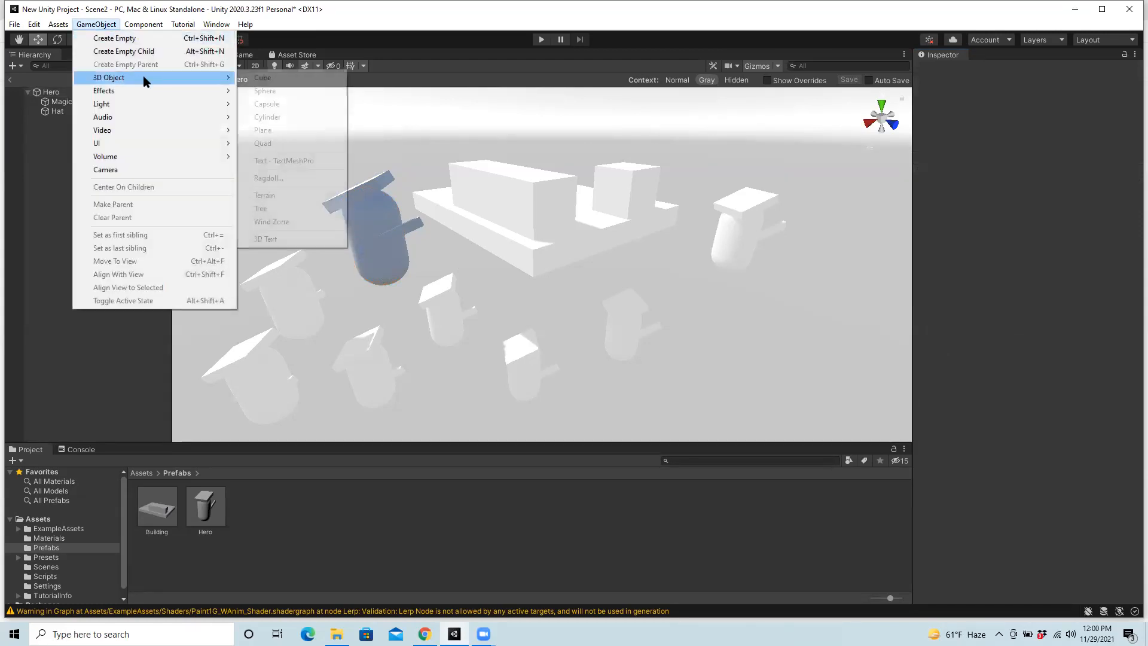
left_click(272, 77)
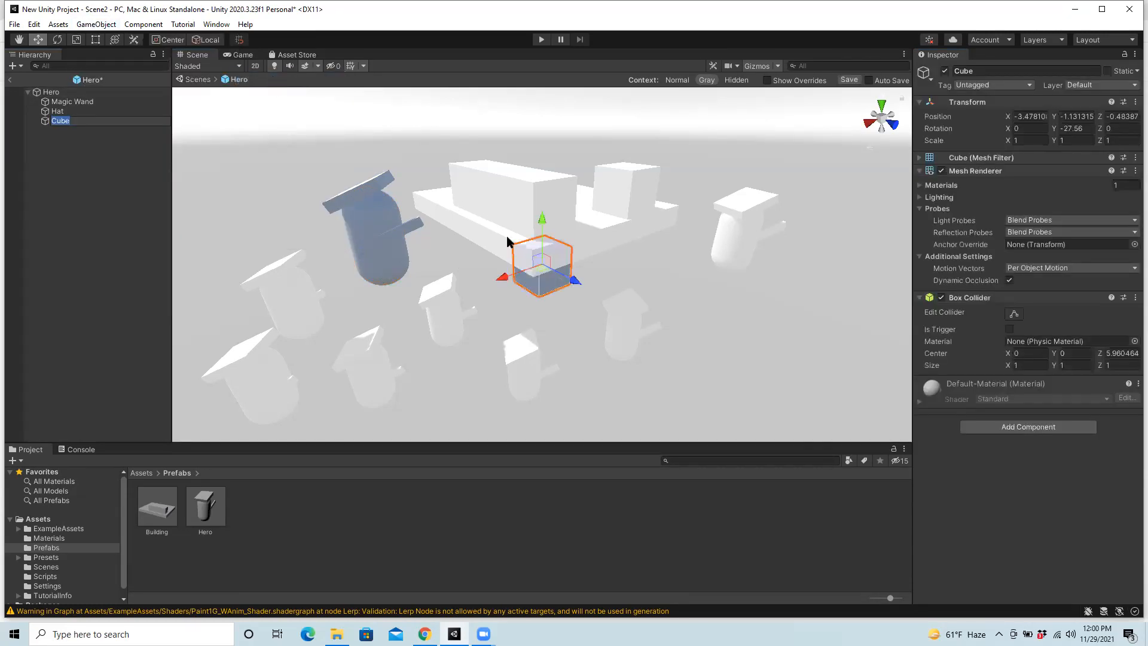
left_click_drag(502, 279, 392, 304)
left_click_drag(458, 328, 443, 289)
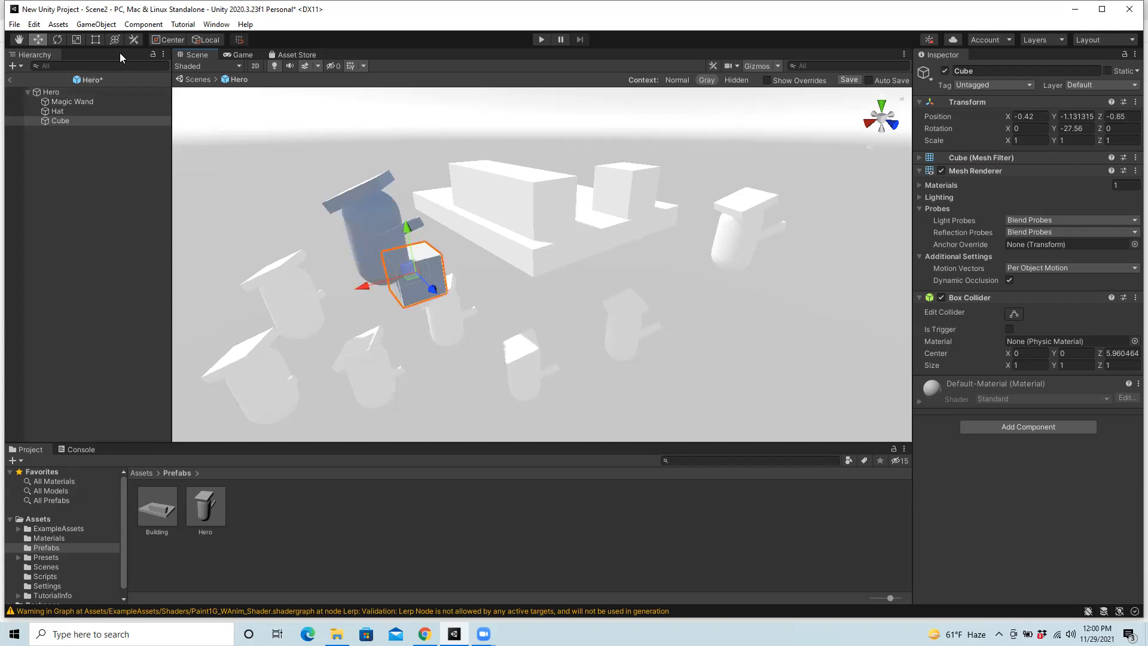
Shape the cube into a thin bar, scaled about 0.27 in Y and 0.16 in Z, and place it below the magic wand at about Y -0.45.
left_click(76, 39)
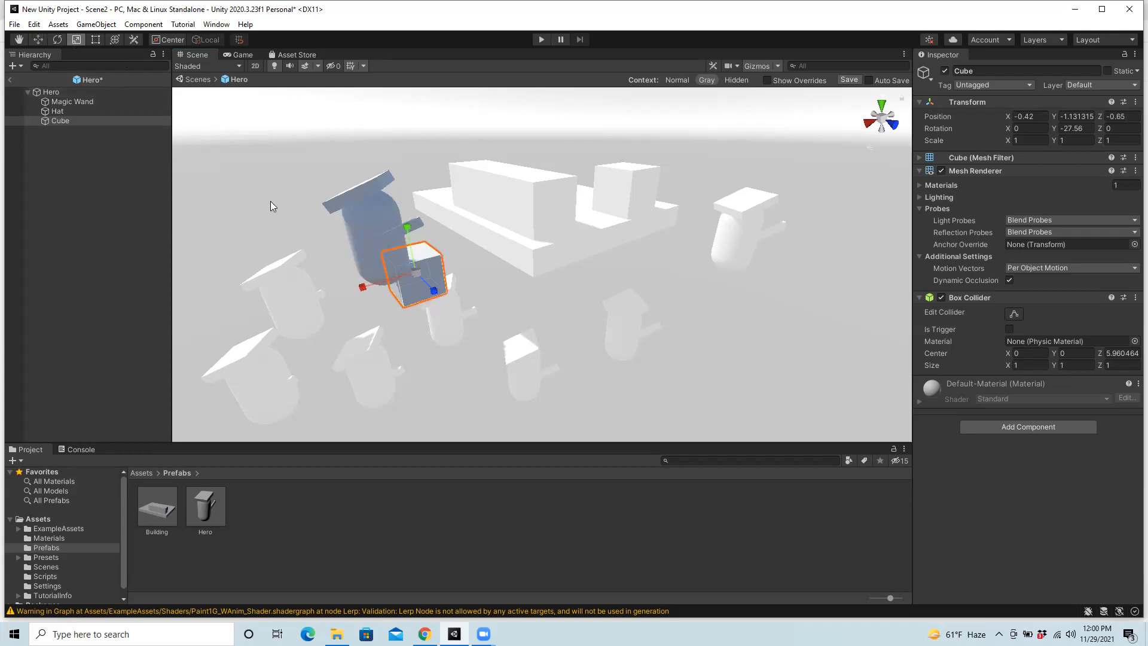
left_click_drag(409, 231, 415, 275)
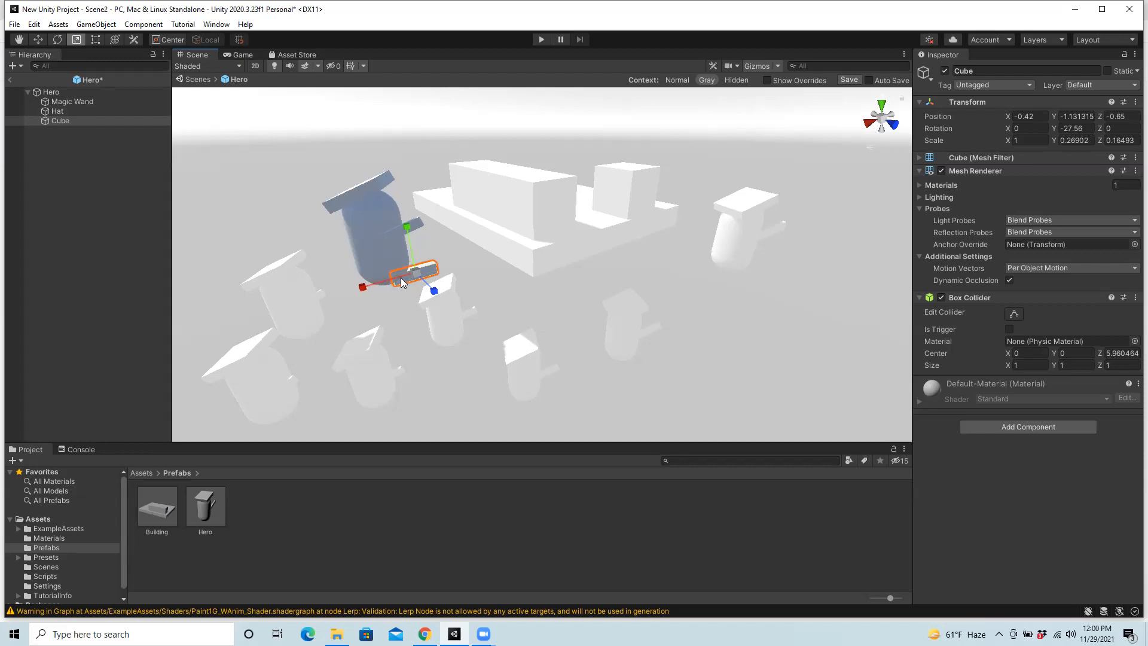
left_click(38, 39)
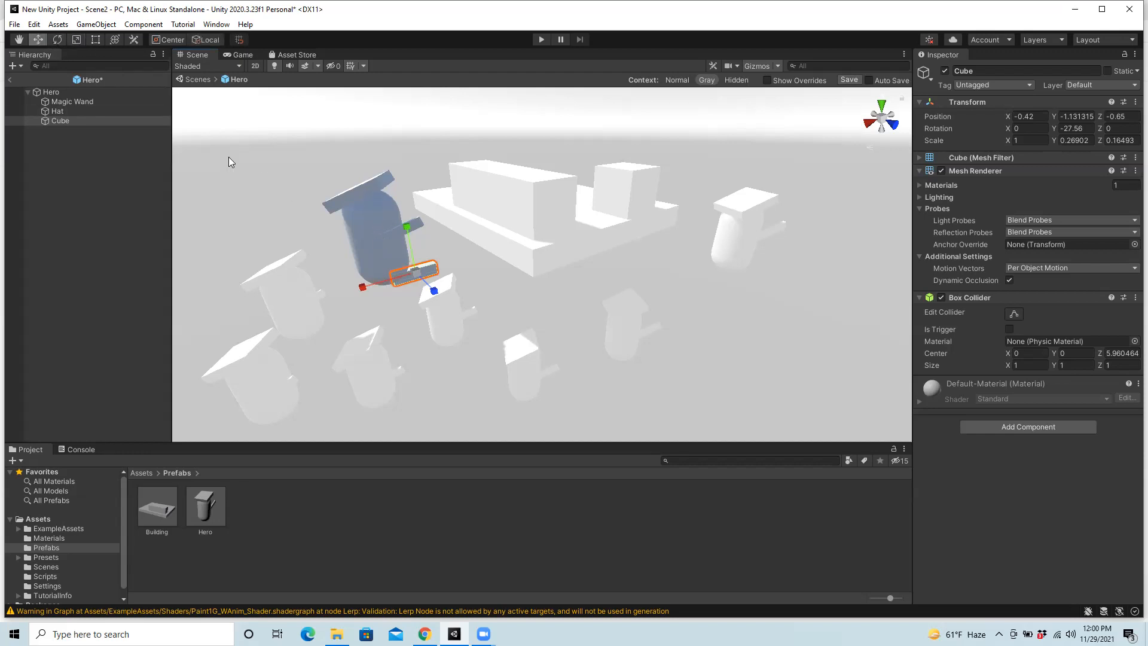
left_click_drag(405, 232, 402, 205)
mouse_move(428, 262)
left_mouse_down()
mouse_move(399, 238)
mouse_move(414, 244)
mouse_move(407, 223)
mouse_move(430, 264)
left_mouse_up()
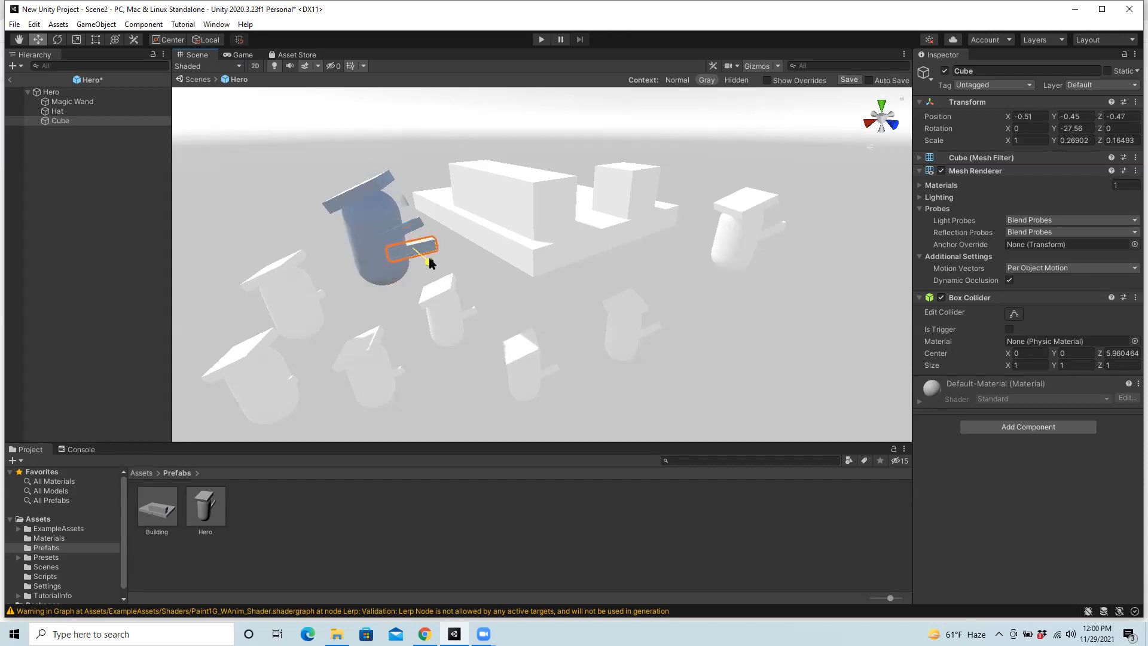
left_click(479, 265)
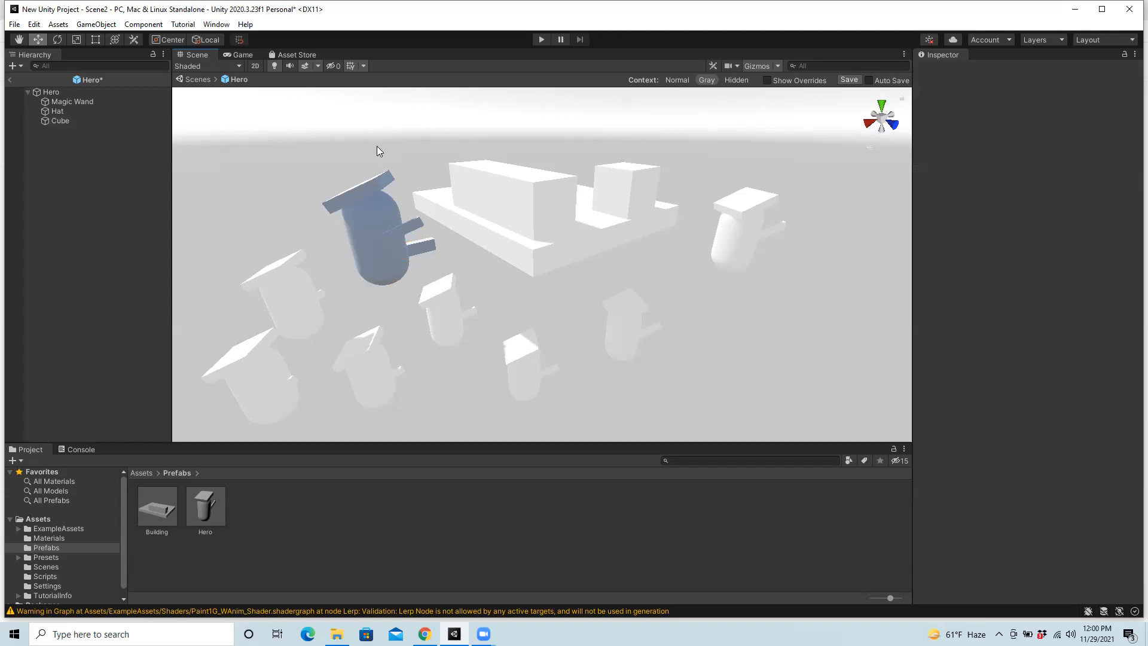
Return to the scene saving the Hero prefab changes, and check the Hero (1) instance for the added cube.
left_click(198, 80)
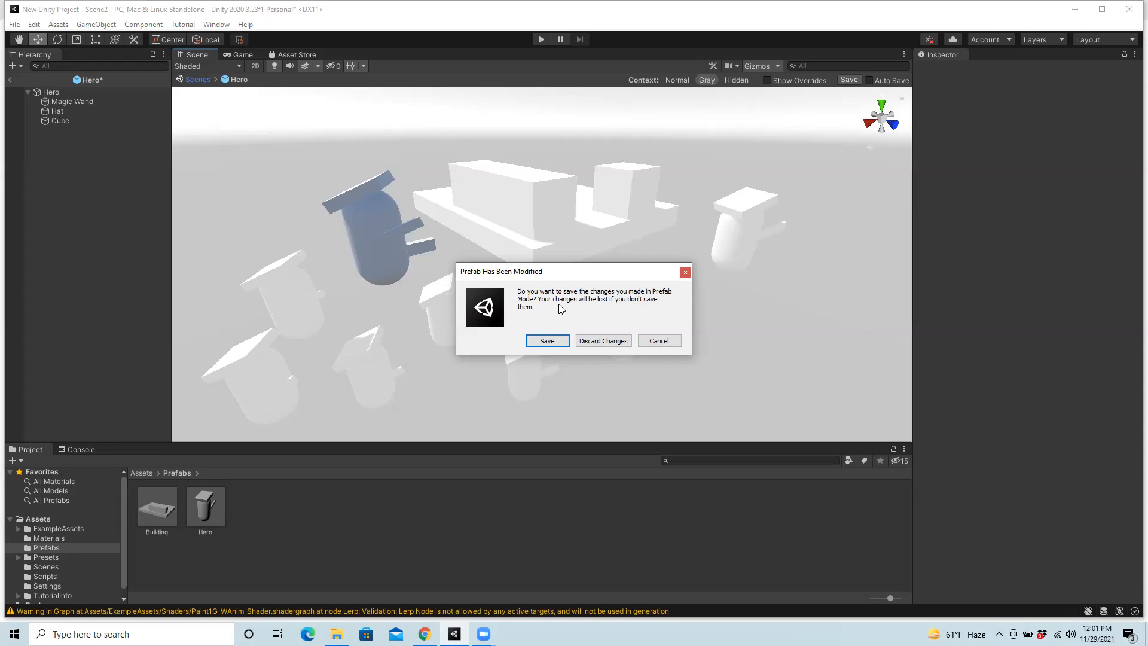
left_click(548, 341)
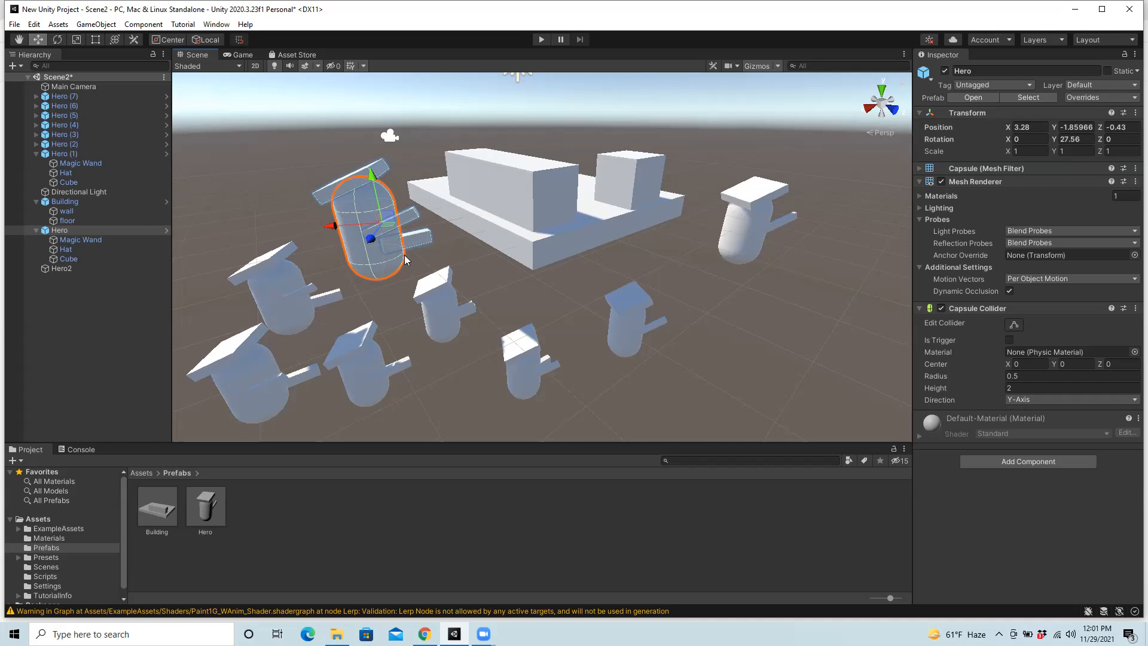
left_click(477, 266)
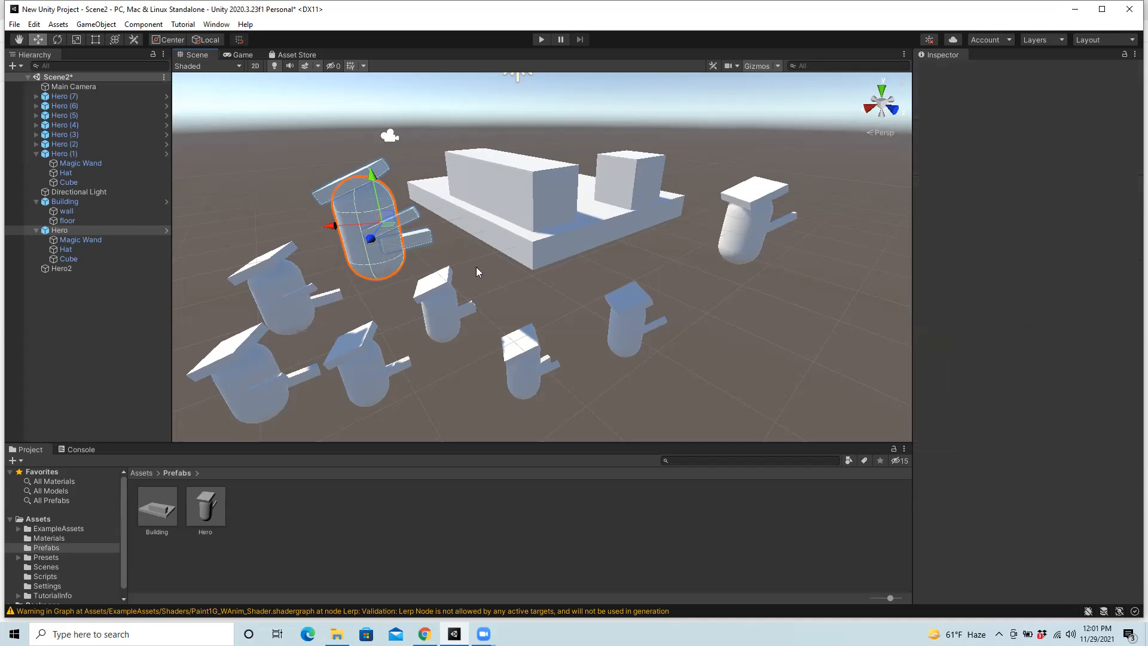
left_click(294, 283)
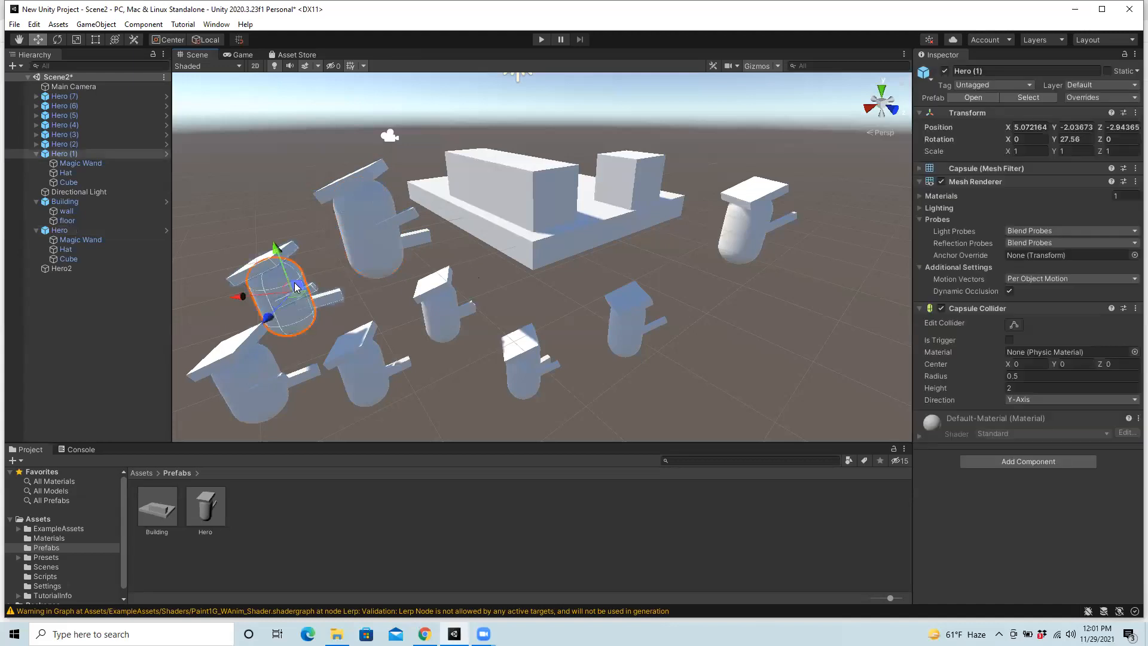
Reopen the Hero prefab from the original Hero instance, delete its cube, and save the change on returning to the scene.
left_click(379, 250)
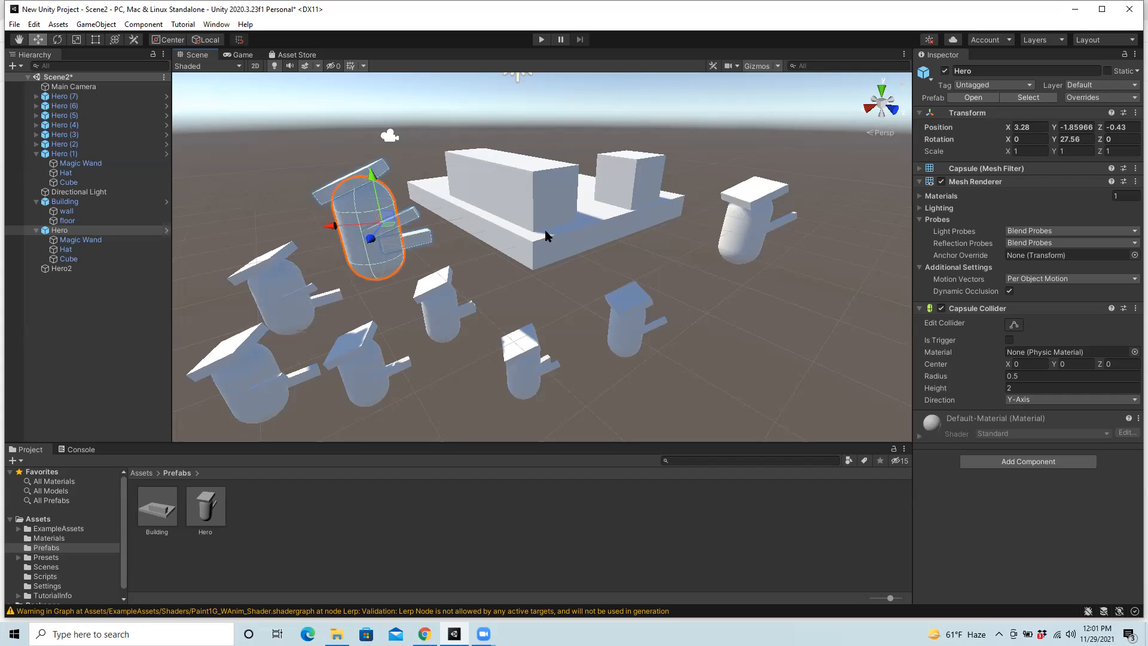
left_click(972, 97)
left_click(421, 248)
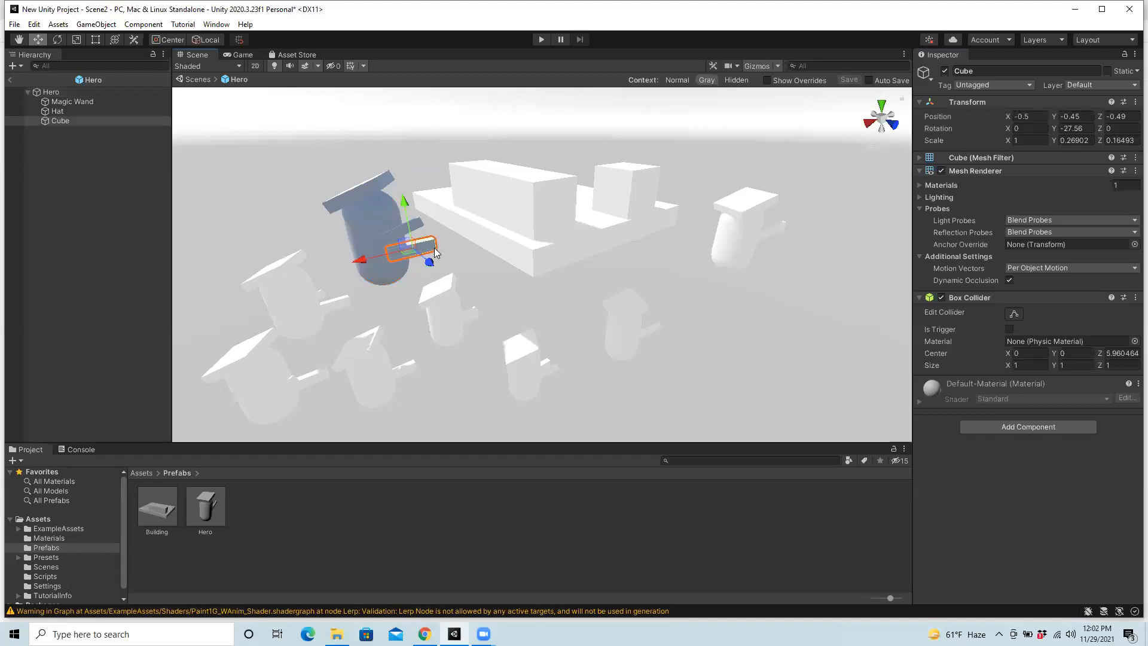
key("Delete")
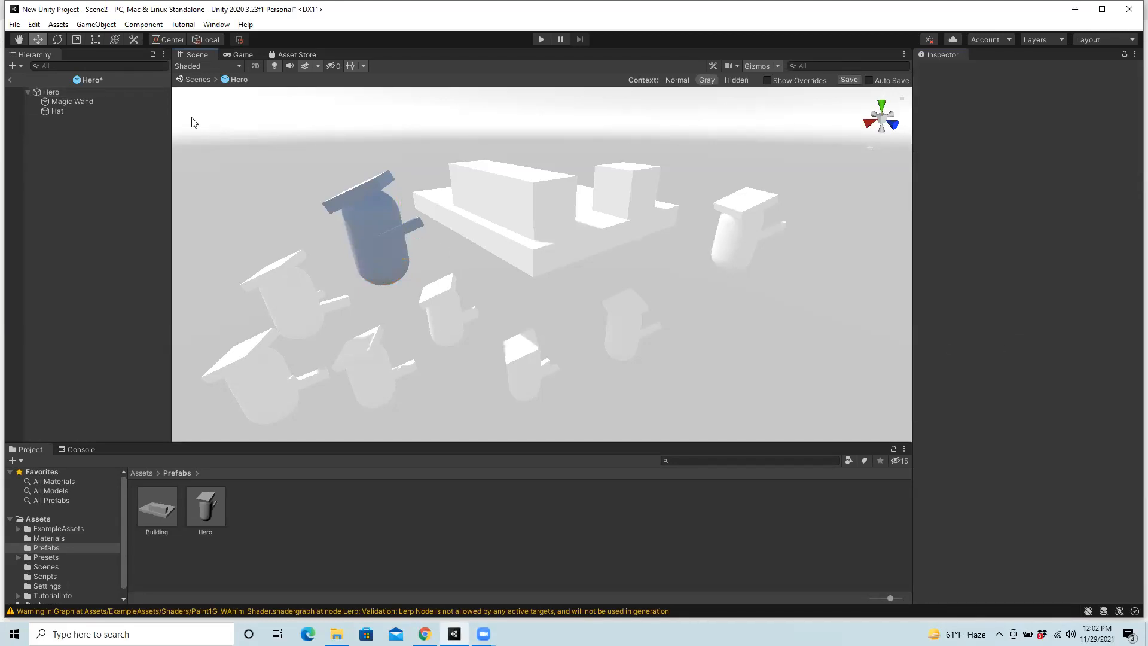
left_click(197, 80)
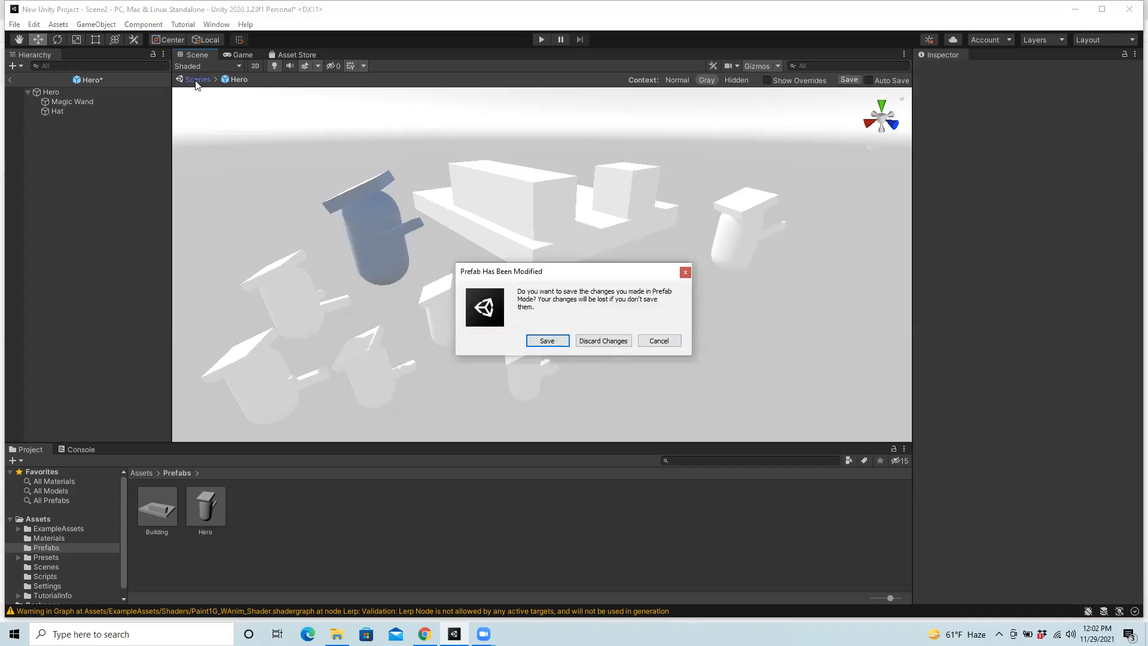
left_click(547, 341)
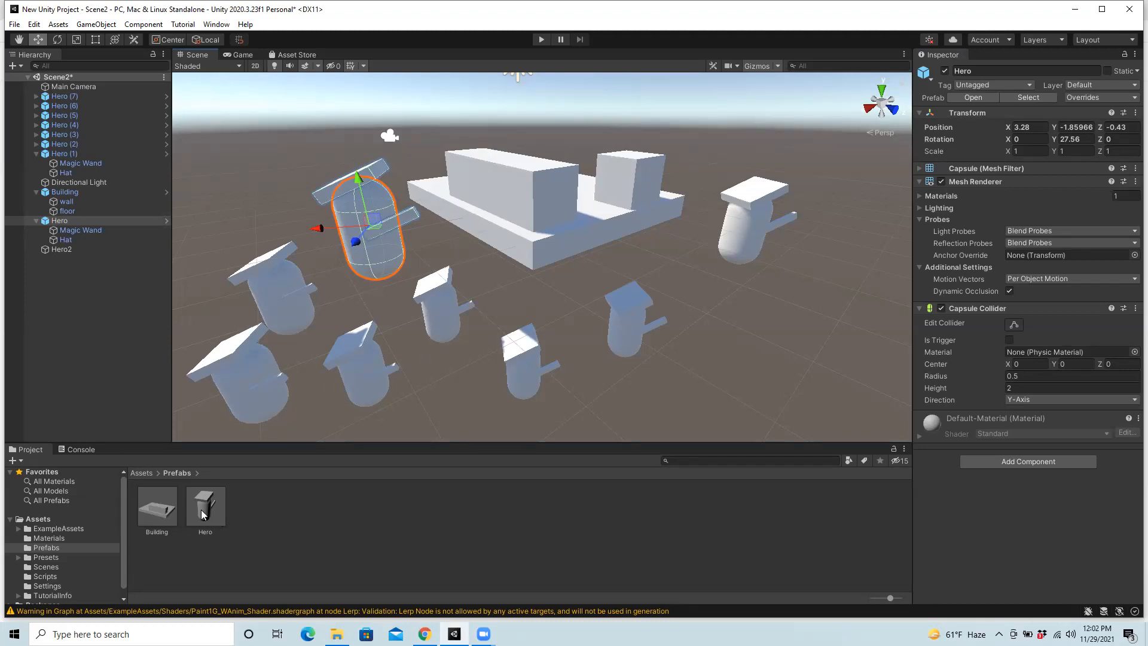
Inspect the ordinary Hero2 cube on the building in the scene.
left_click(765, 310)
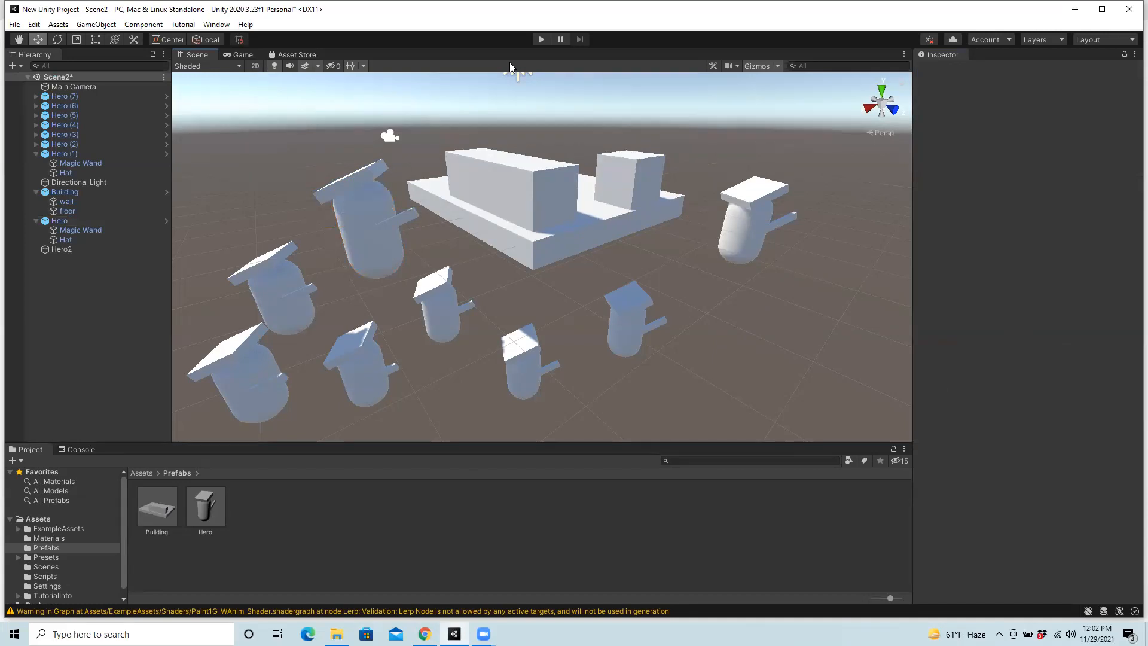
left_click(643, 179)
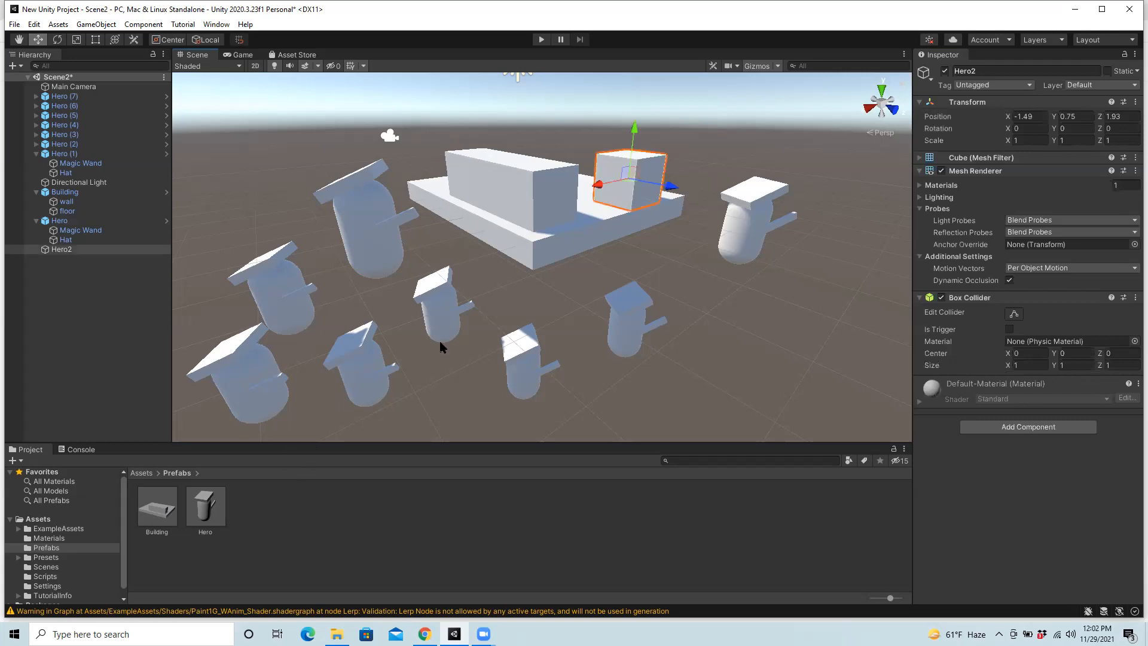